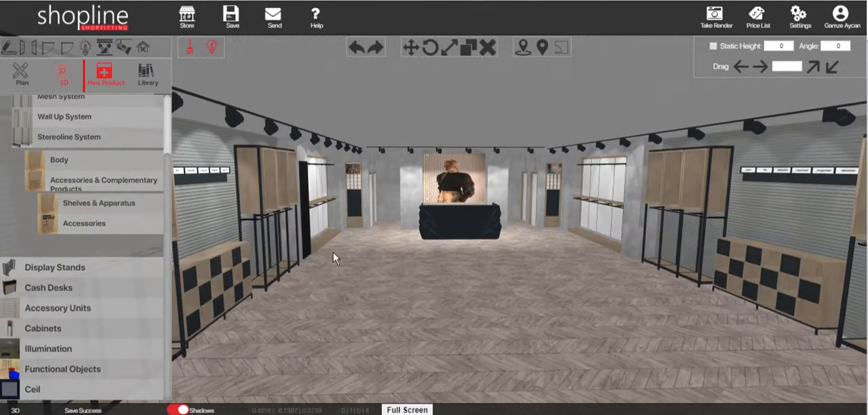
- Place one SHL141 service table from the display stands on the floor in front of the checkered wall cabinet
scroll(76, 191, "up", 2)
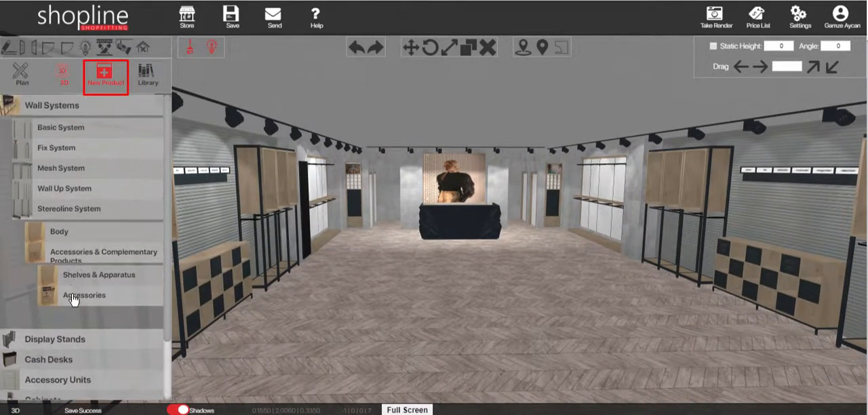
left_click(83, 217)
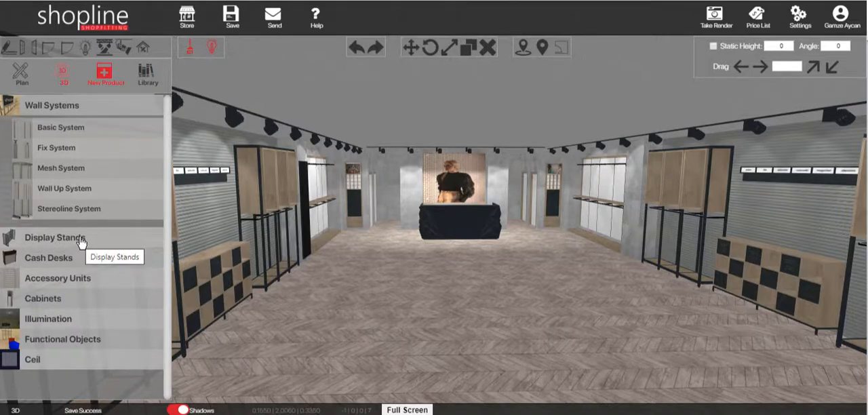
left_click(81, 239)
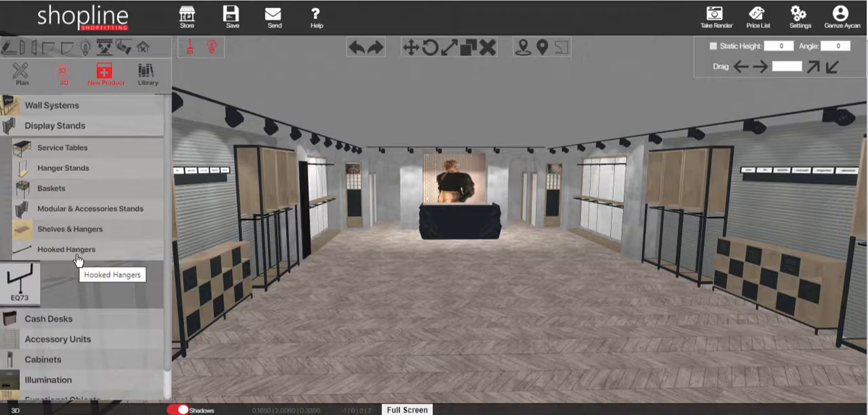
left_click(94, 151)
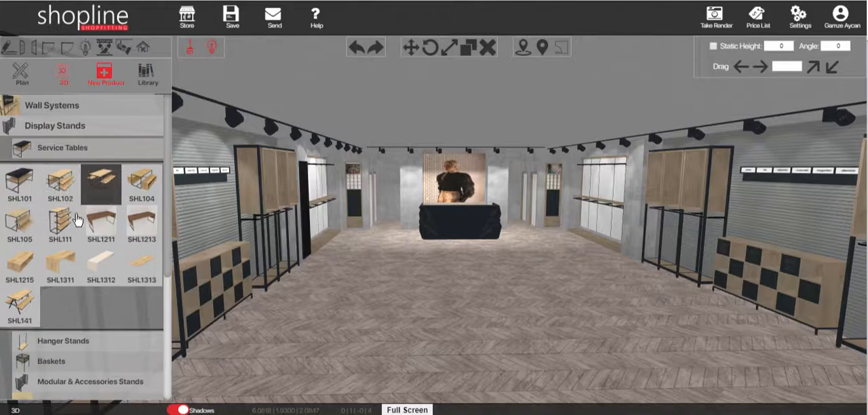
left_click(24, 309)
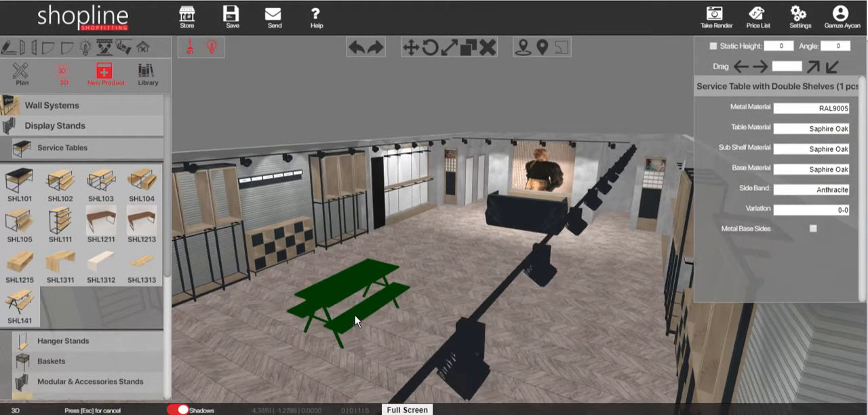
left_click(328, 292)
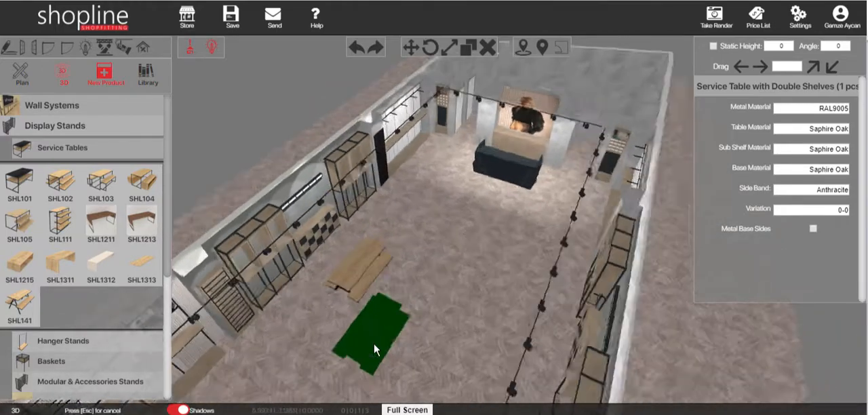
key("Escape")
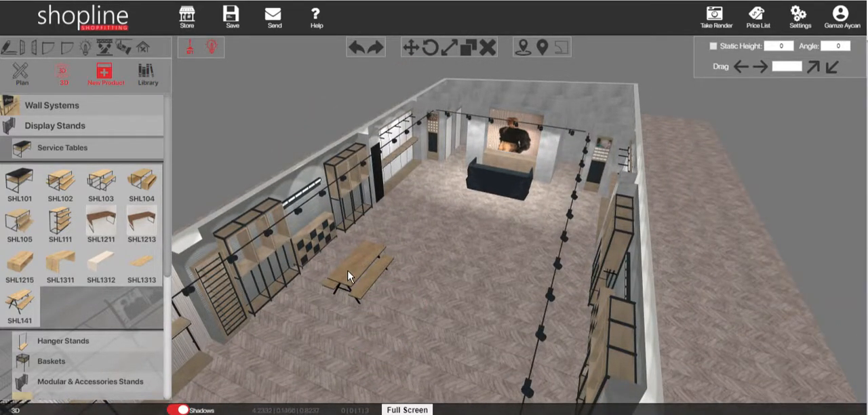
- In the plan view with the furniture shown, move the service table a short distance horizontally towards the cash desk
left_click(15, 78)
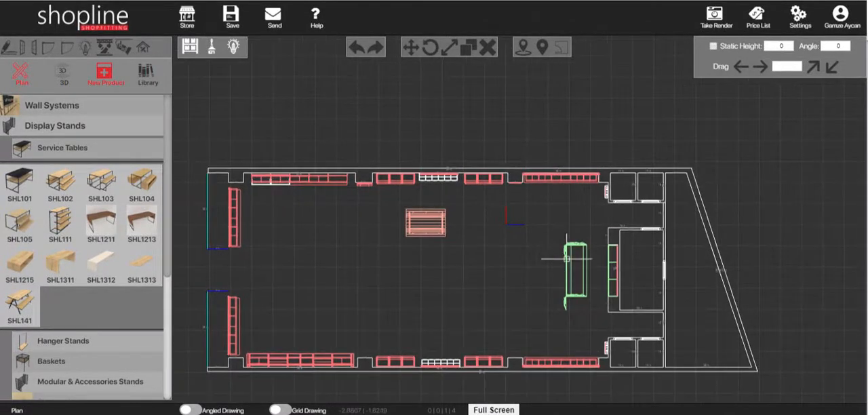
middle_click_drag(567, 258, 581, 241)
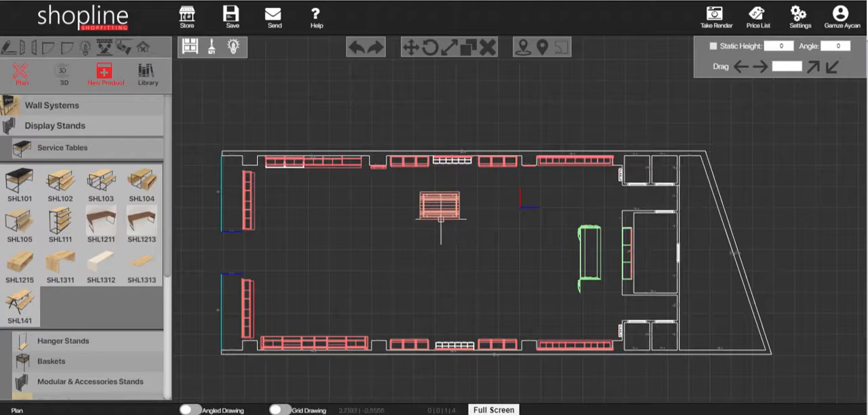
scroll(441, 210, "up", 1)
left_click(441, 207)
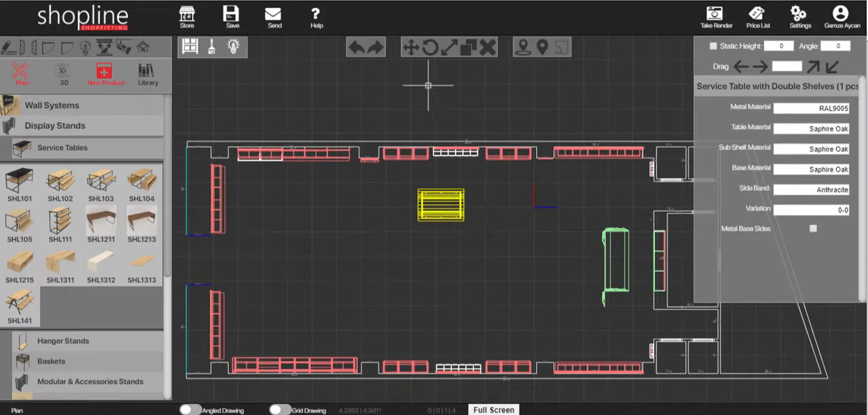
left_click(411, 49)
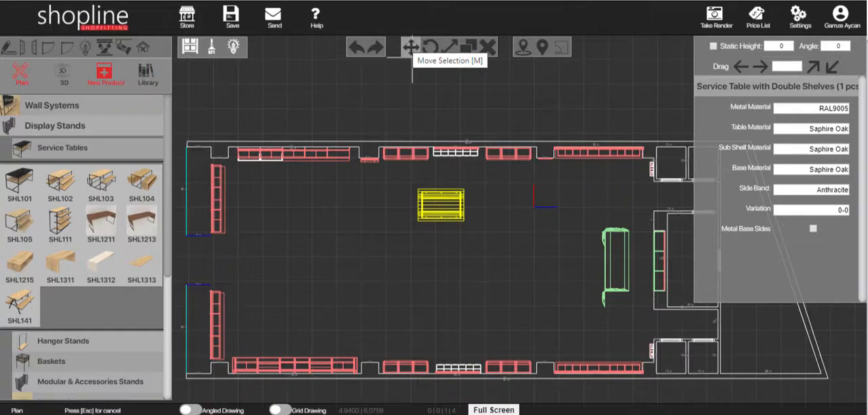
left_click(500, 201)
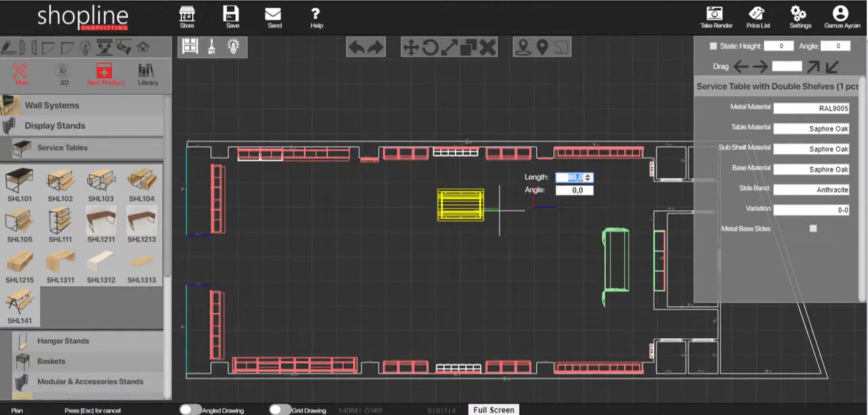
left_click(497, 211)
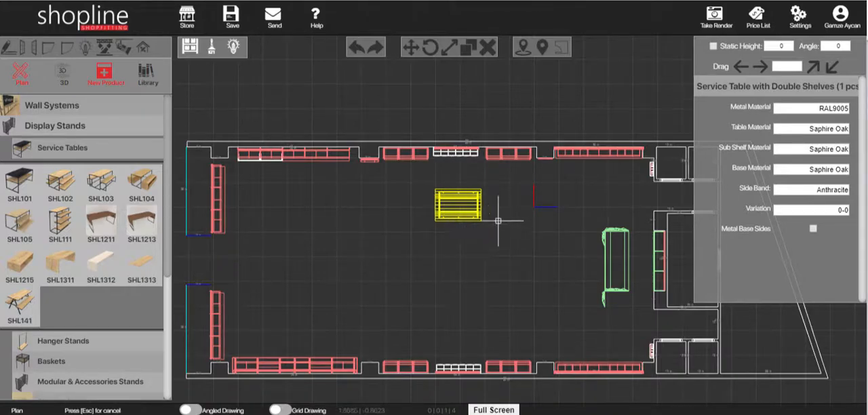
- Move the service table straight up in plan until it meets the shelving along the upper wall
left_click(410, 47)
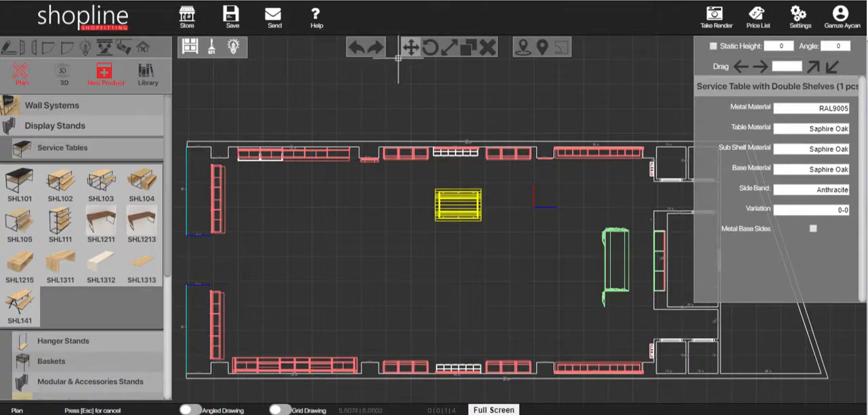
left_click(509, 226)
left_click(509, 201)
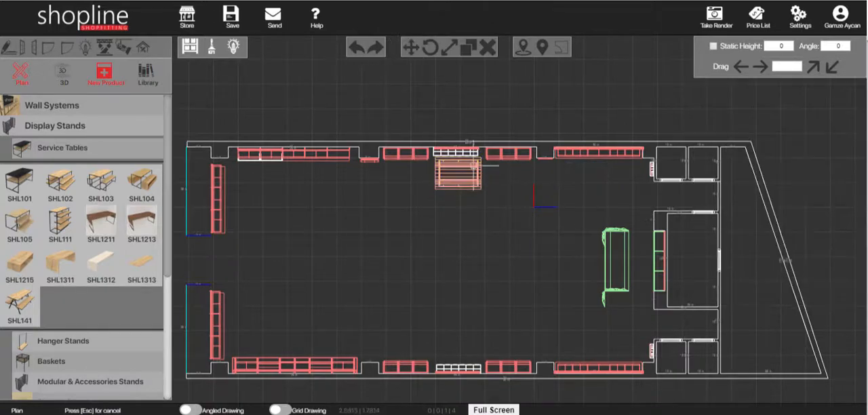
- Move the service table away from the upper wall shelving by about 120 at an angle of -90
left_click(470, 163)
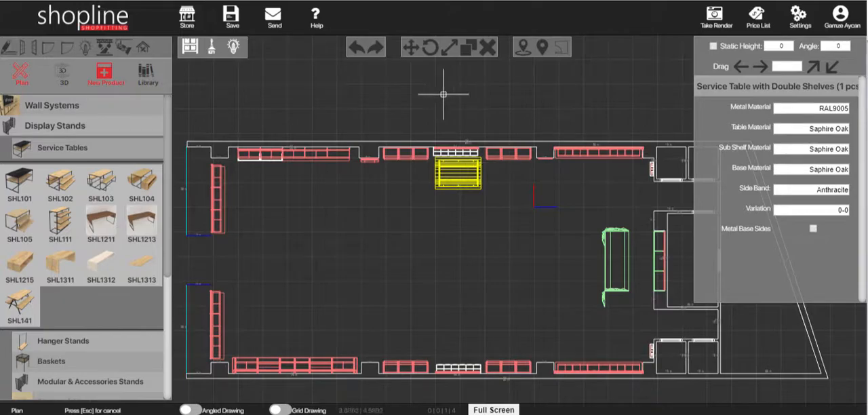
left_click(411, 47)
left_click(497, 190)
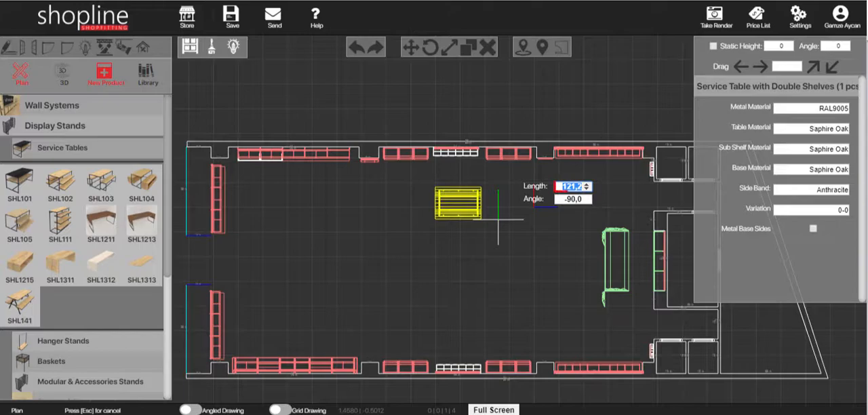
left_click(497, 219)
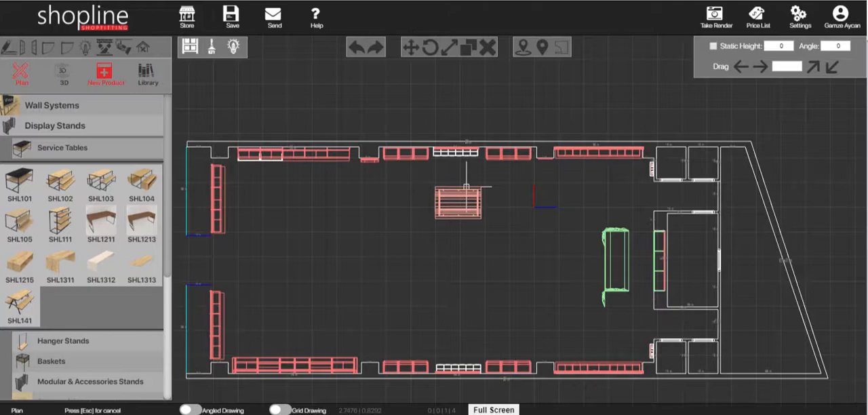
- Copy the service table straight down in plan to the matching spot in front of the lower wall's shelving
left_click(457, 193)
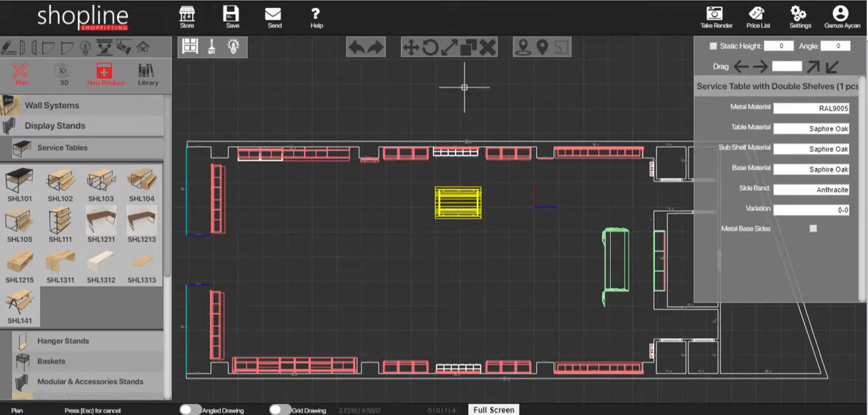
left_click(469, 48)
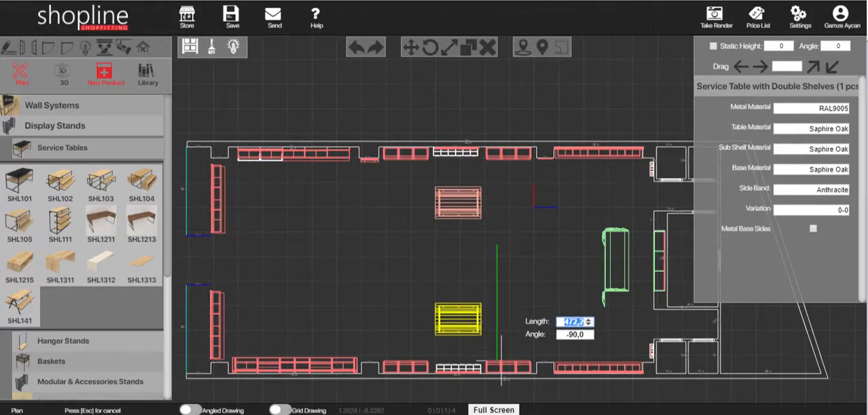
left_click(501, 356)
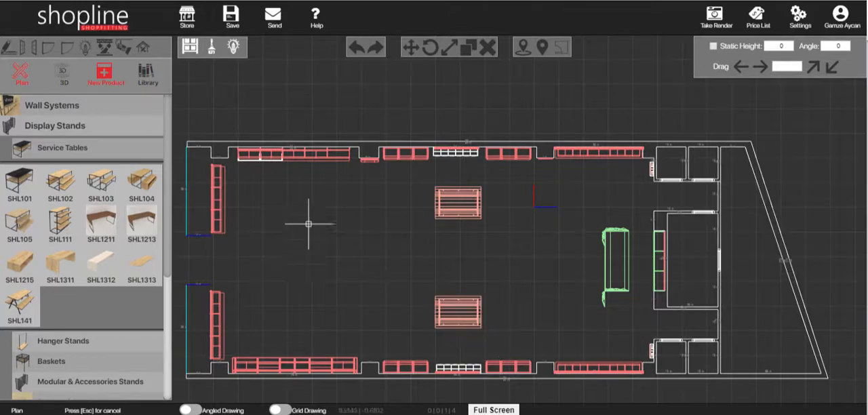
- In the 3D view, set the metal material of the service table beside the checkered cabinet to RAL 7016 from the alternative finishes
left_click(68, 82)
left_click_drag(492, 276, 515, 246)
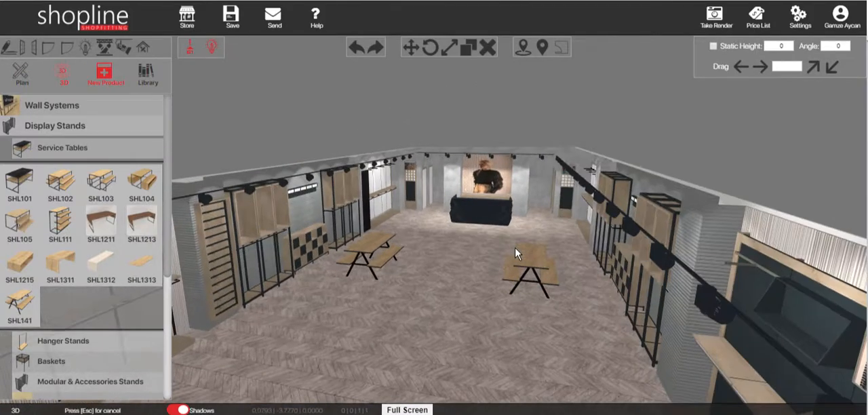
scroll(347, 266, "up", 1)
scroll(347, 266, "up", 3)
scroll(373, 266, "down", 1)
right_click_drag(373, 266, 582, 205)
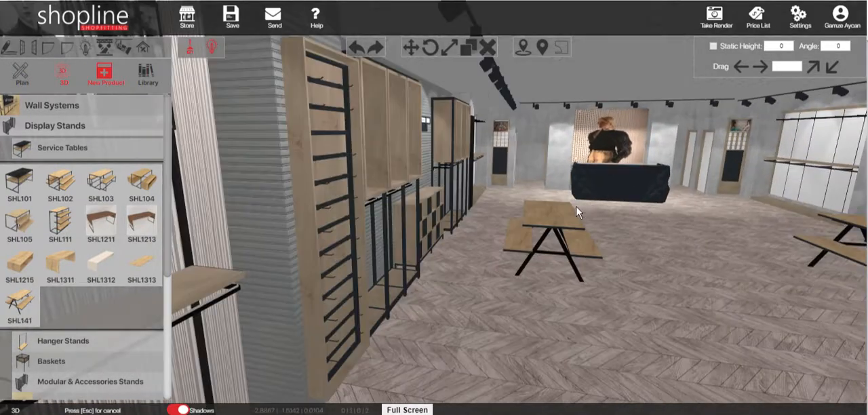
scroll(528, 276, "up", 2)
left_click_drag(528, 280, 461, 293)
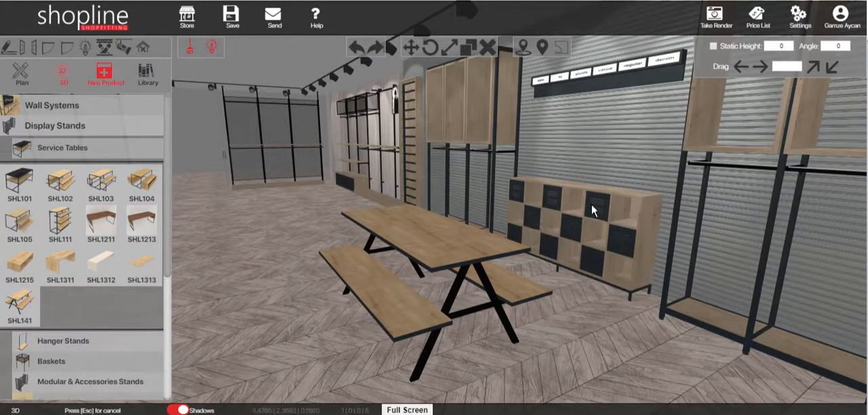
left_click(447, 244)
left_click(799, 109)
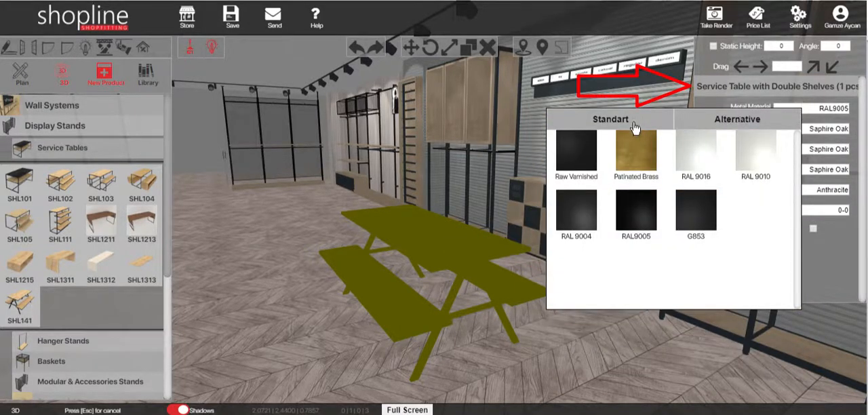
left_click(722, 120)
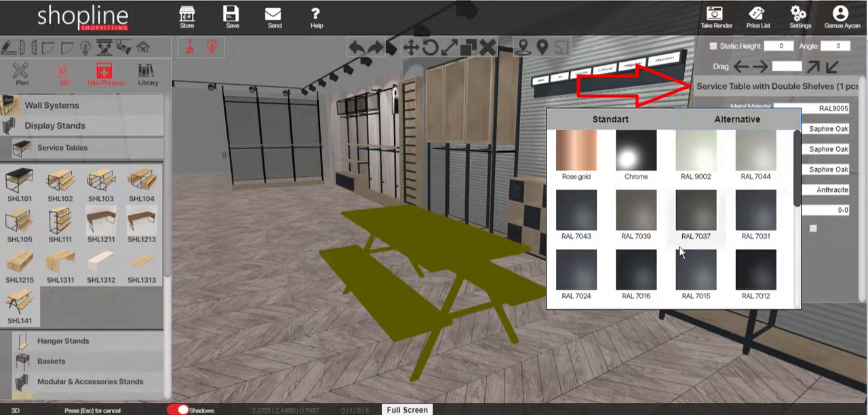
left_click(632, 270)
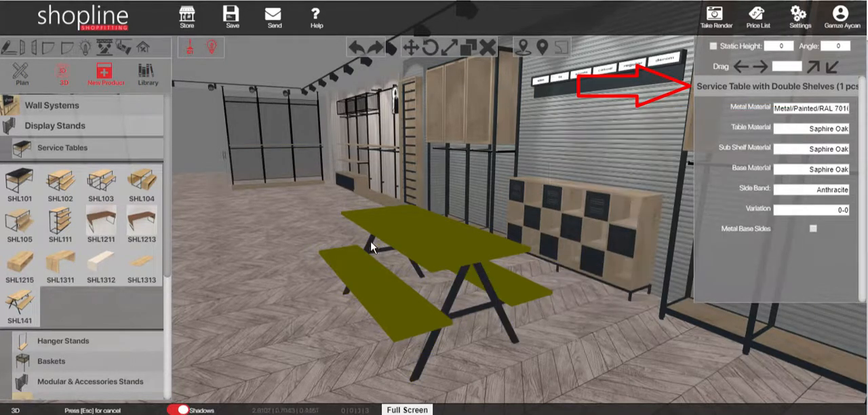
- Set the service table's table, sub shelf and base materials to Karya and its side band to Anthracite
left_click(817, 190)
mouse_move(818, 129)
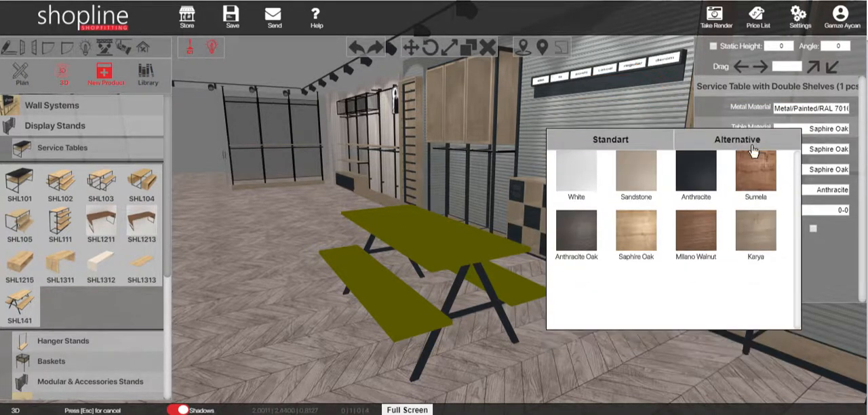
left_click(763, 229)
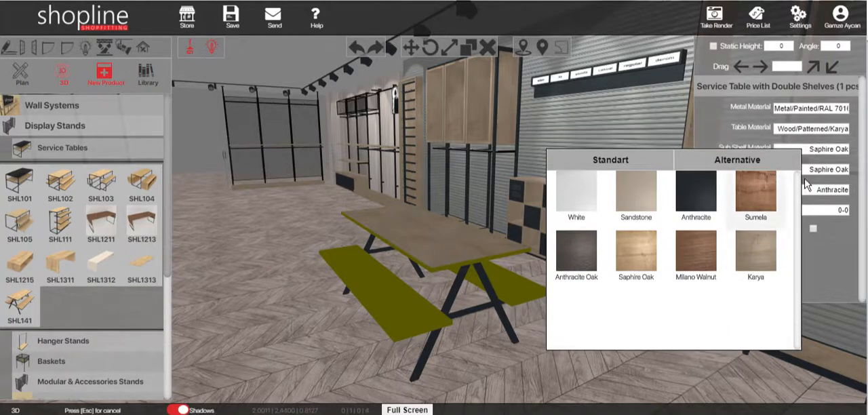
left_click(745, 253)
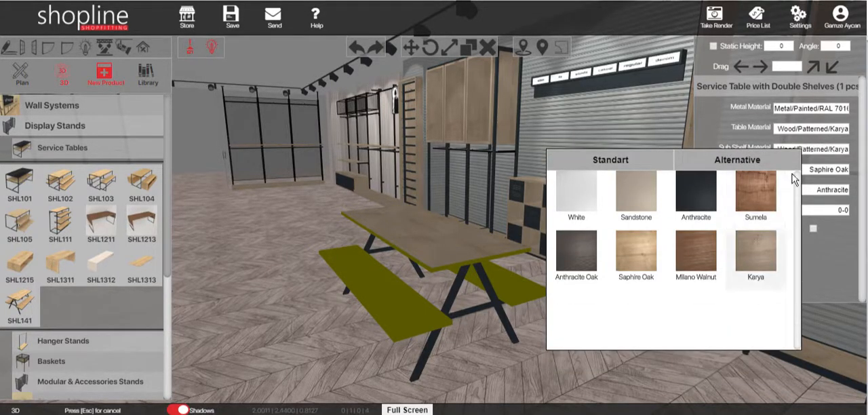
mouse_move(808, 166)
left_click(766, 267)
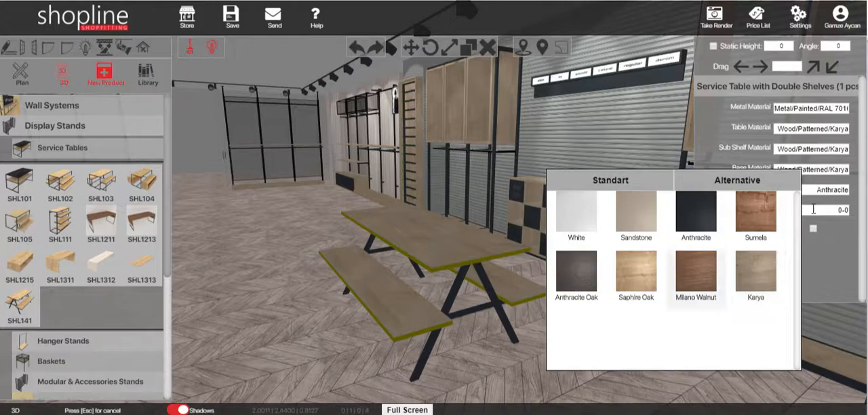
mouse_move(820, 189)
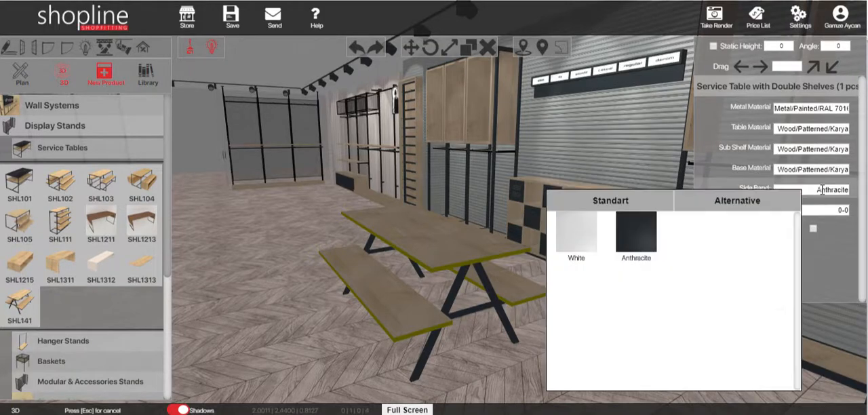
left_click(647, 238)
- Set the service table's variation to 1-1
middle_click_drag(448, 241, 474, 253)
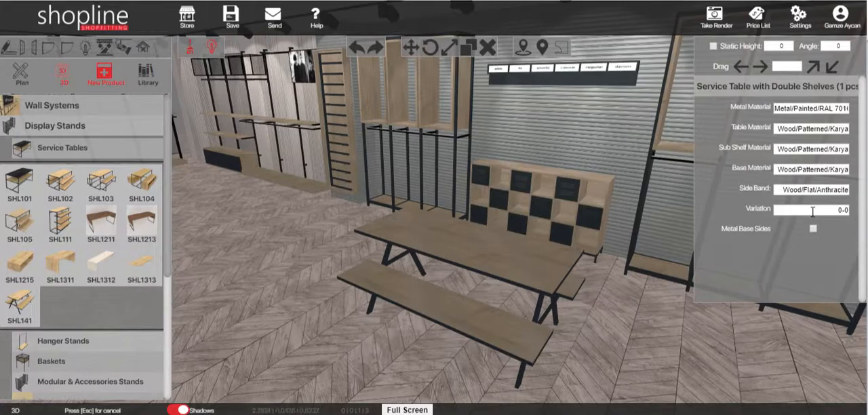
left_click(808, 210)
left_click(784, 219)
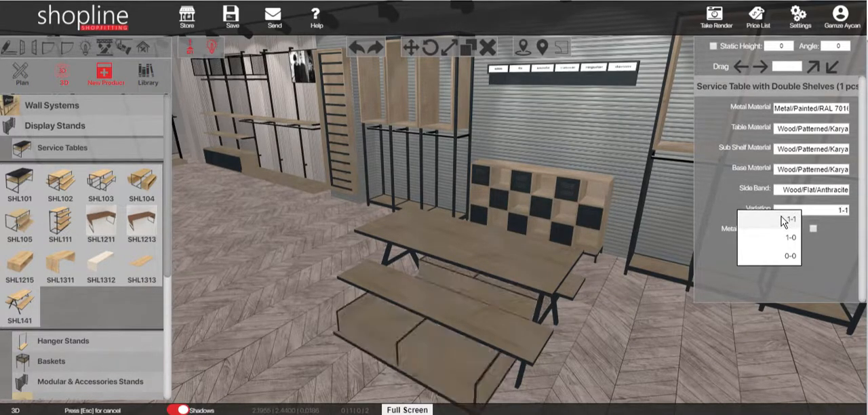
middle_click_drag(269, 308, 308, 283)
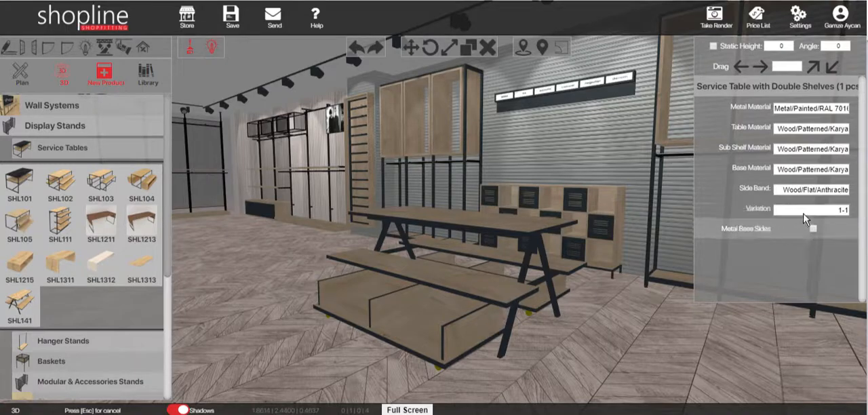
- Try the 1-0 and 0-0 variations on the service table beside the checkered cabinet
left_click(805, 217)
left_click(780, 239)
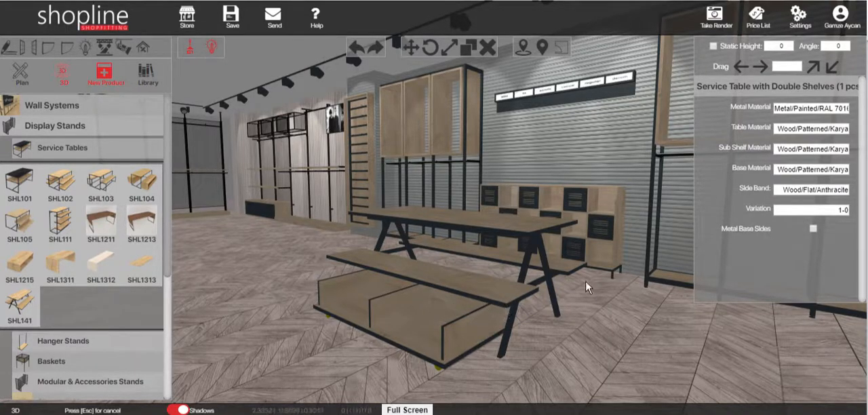
left_click(820, 210)
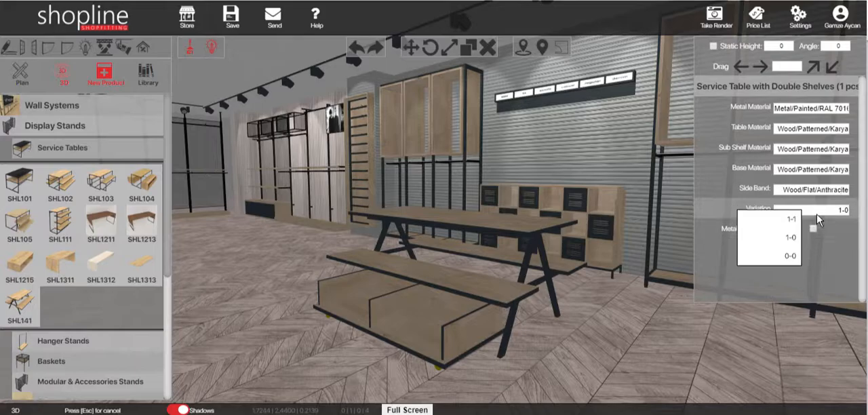
left_click(779, 257)
- Set the variation of the service table beside the checkered cabinet to 1-0
mouse_move(506, 271)
middle_mouse_down()
mouse_move(468, 287)
mouse_move(507, 276)
middle_mouse_up()
left_click(811, 211)
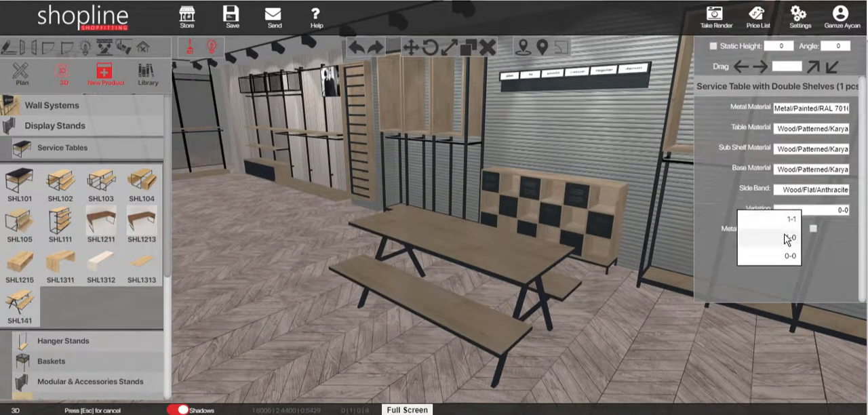
left_click(789, 239)
- Set the opposite service table's table, sub shelf and base materials to Karya and its variation to 1-0
middle_click_drag(441, 281, 419, 188)
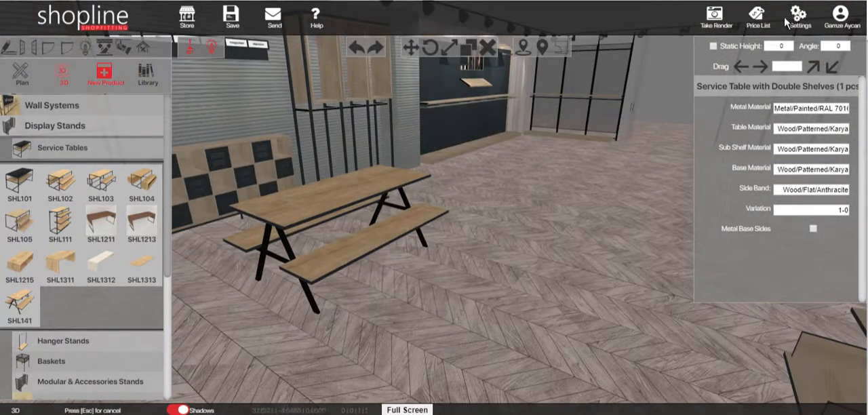
left_click(350, 173)
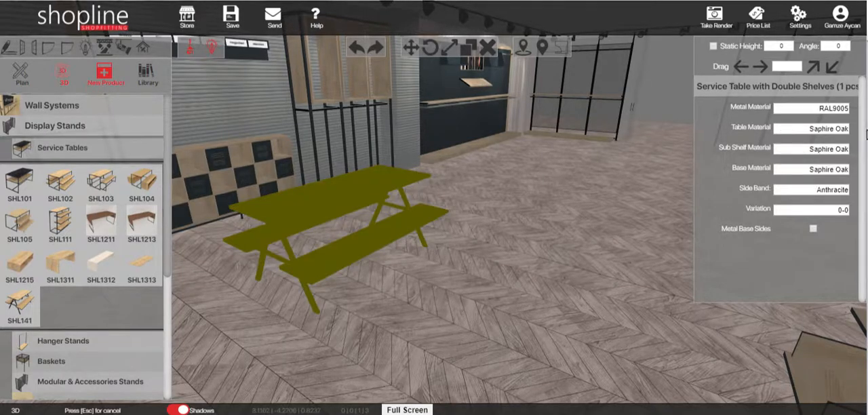
left_click(827, 129)
left_click(755, 250)
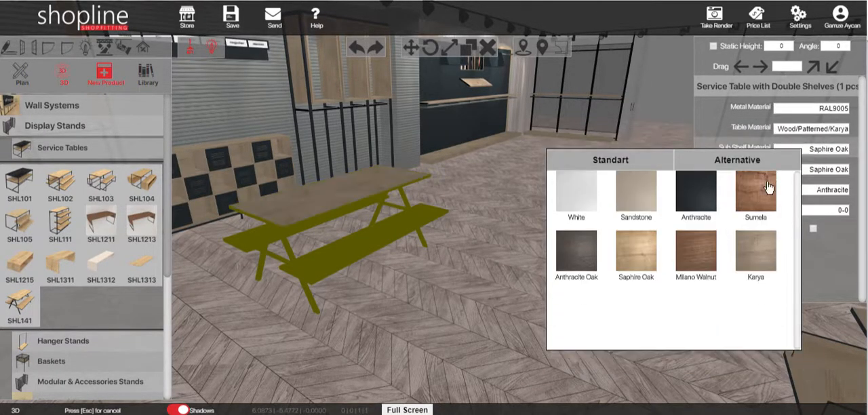
left_click(771, 263)
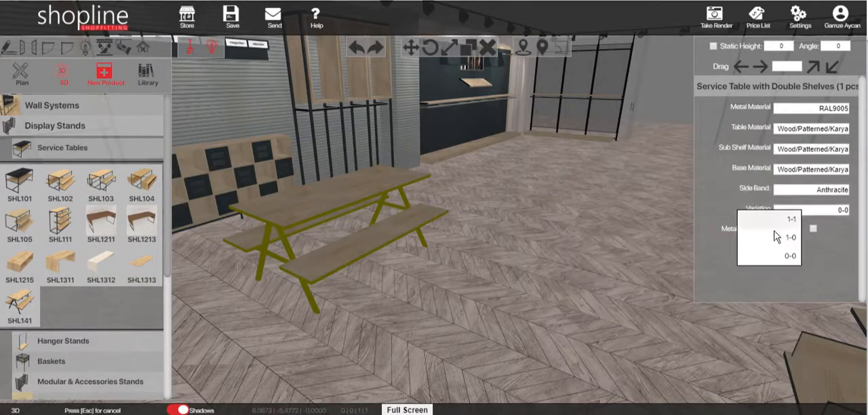
left_click_drag(371, 273, 380, 278)
key("Escape")
- Rotate the opposite service table 180° so that its base side faces the middle of the store
left_click_drag(315, 244, 406, 219)
left_click(323, 228)
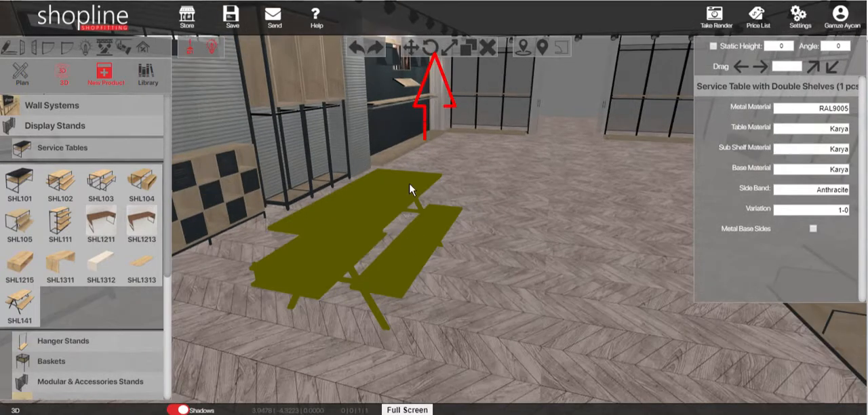
left_click(431, 51)
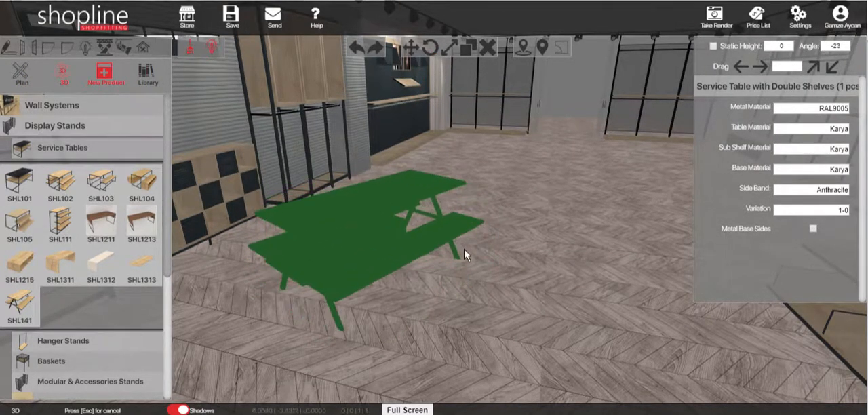
left_click(326, 337)
key("Escape")
- Place one SHL231 hanger stand on the floor beside the service table near the checkered cabinet
scroll(411, 260, "down", 3)
middle_click_drag(334, 270, 474, 271)
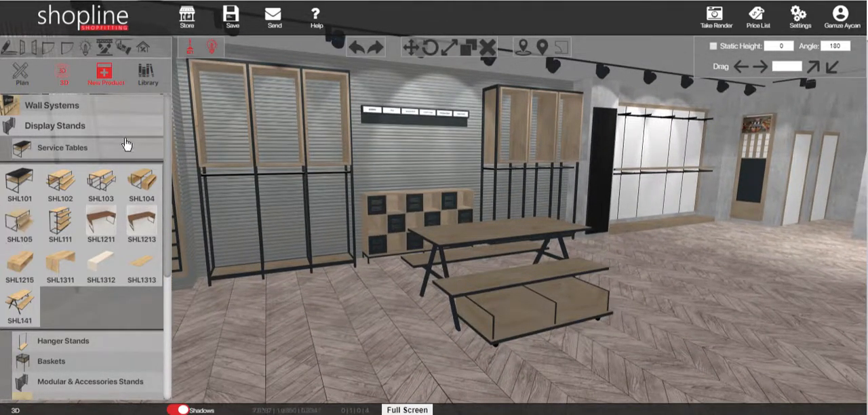
left_click(81, 153)
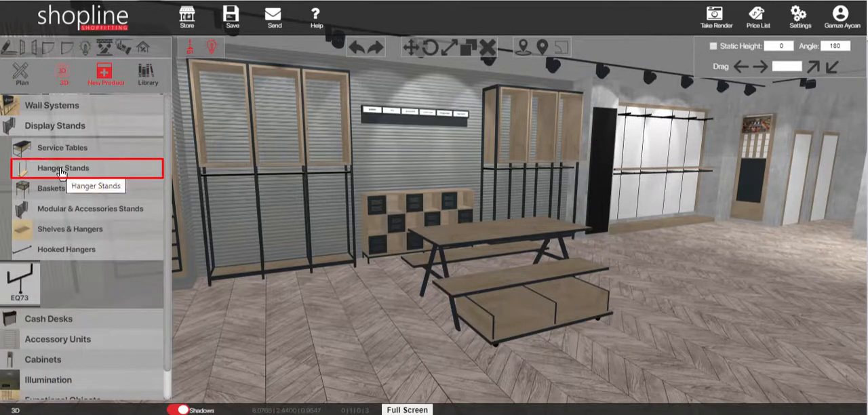
left_click(61, 173)
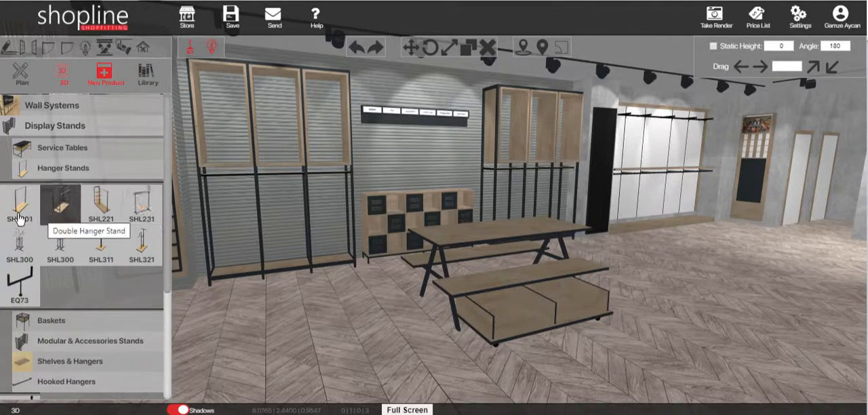
left_click(139, 203)
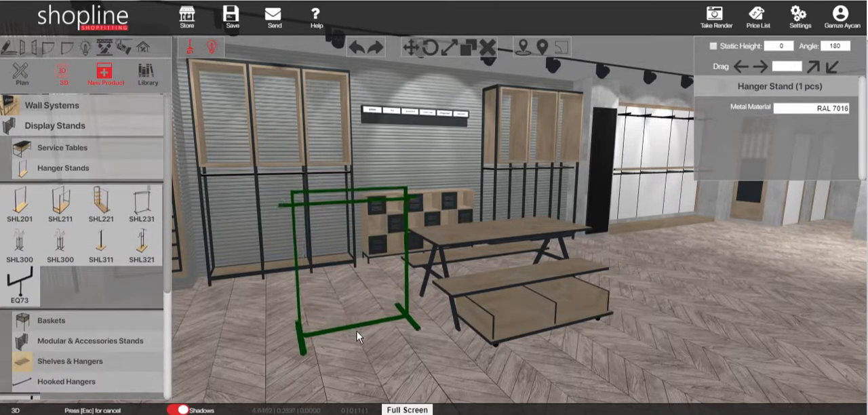
left_click(357, 333)
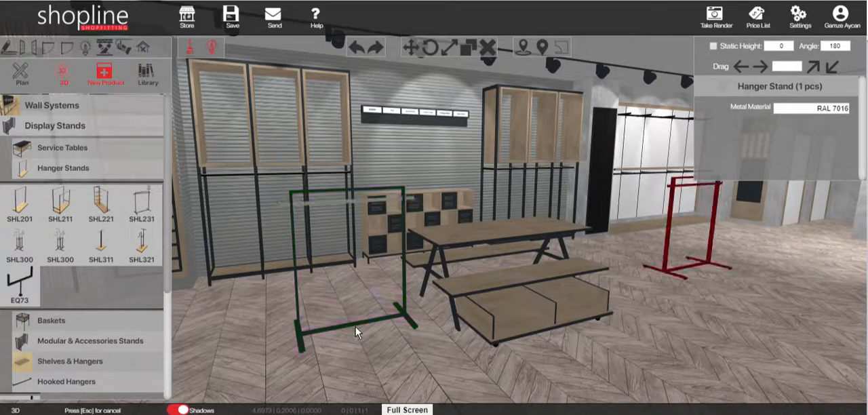
key("Escape")
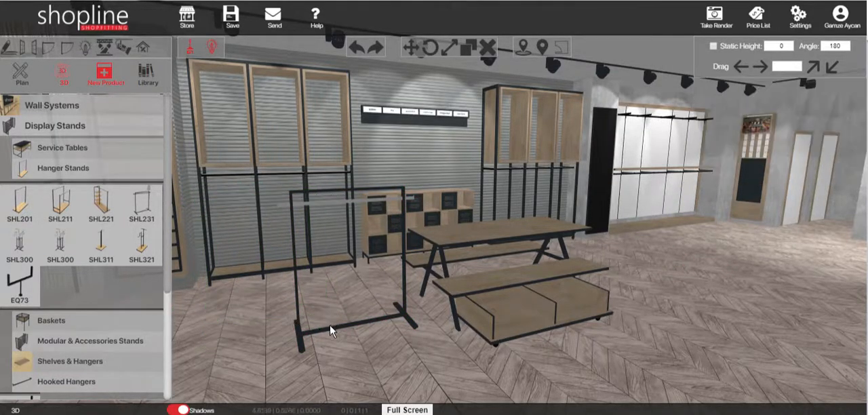
- Reposition the hanger stand next to the service table's end and turn it to a 90° angle
left_click(329, 332)
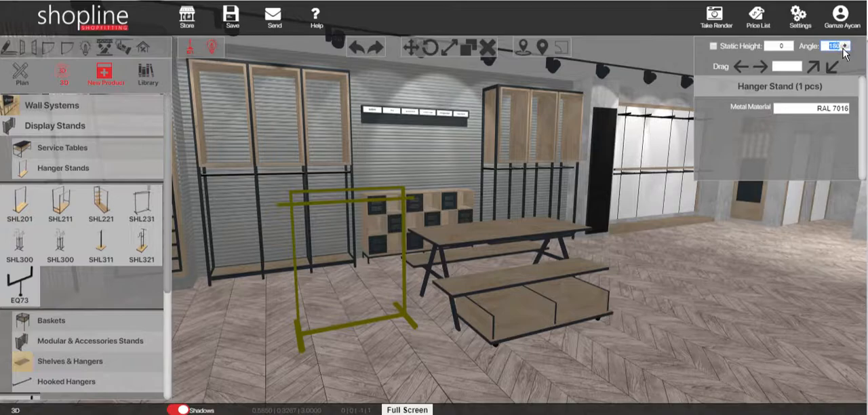
left_click(844, 48)
middle_click_drag(478, 321, 413, 316)
left_click(412, 48)
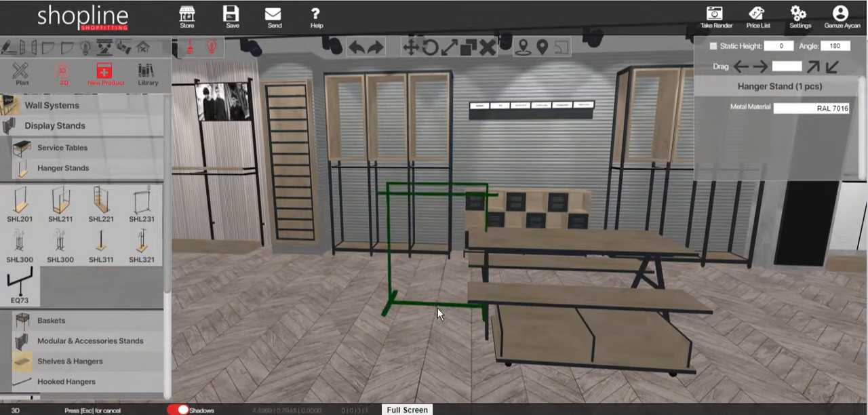
key("Escape")
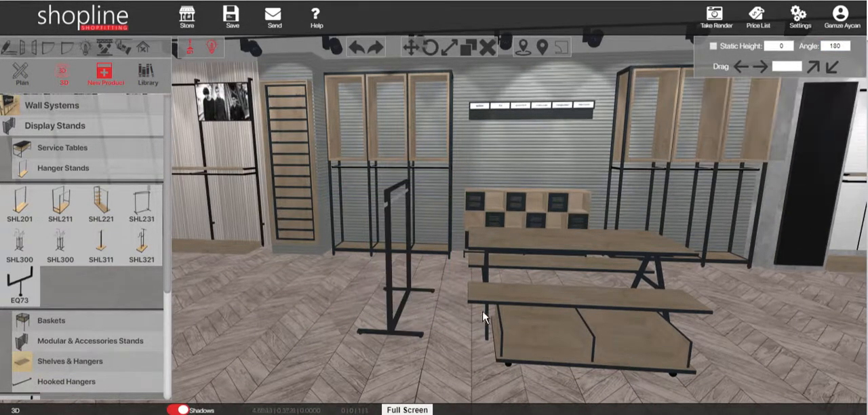
- In plan, move the hanger stand horizontally a little closer to the adjacent end of the upper service table
scroll(482, 310, "down", 1)
middle_click_drag(473, 270, 445, 261)
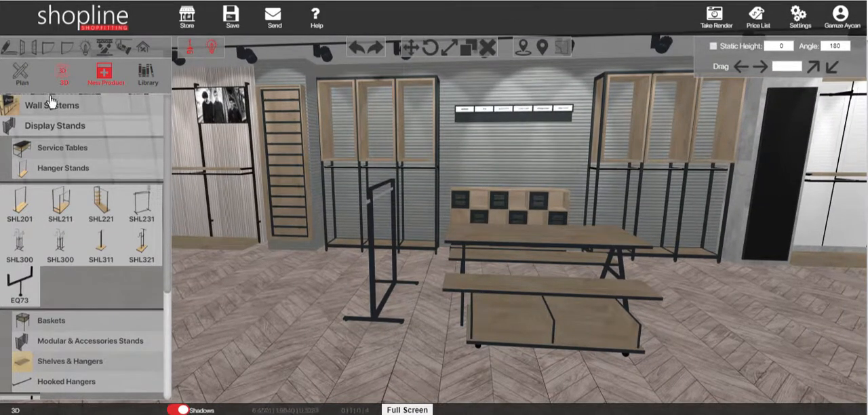
left_click(11, 65)
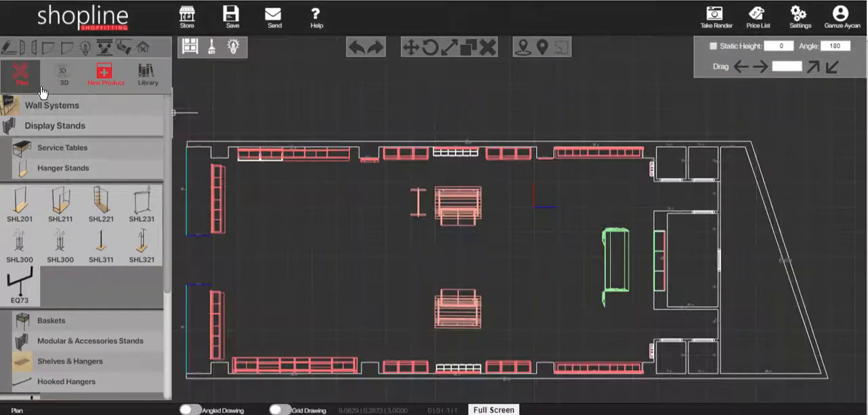
scroll(447, 163, "up", 5)
scroll(447, 164, "up", 3)
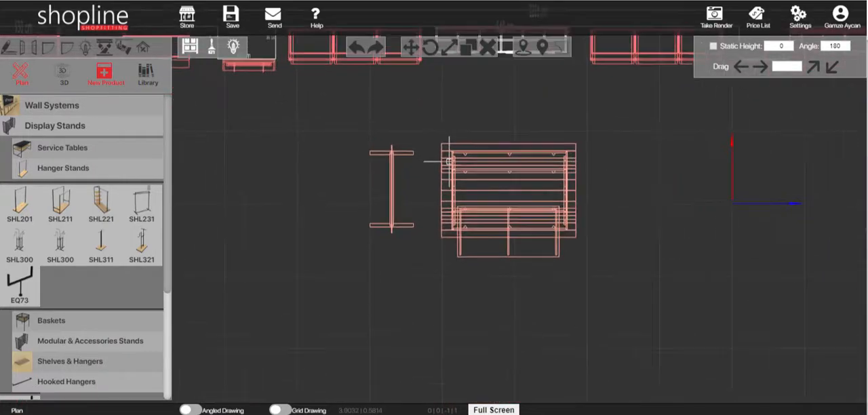
middle_click_drag(441, 130, 393, 232)
scroll(404, 279, "up", 3)
middle_click_drag(407, 269, 403, 234)
left_click(320, 214)
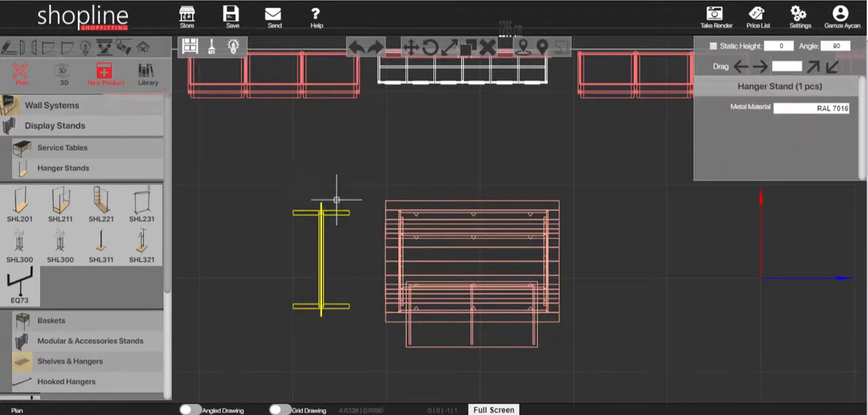
left_click(349, 161)
left_click(375, 160)
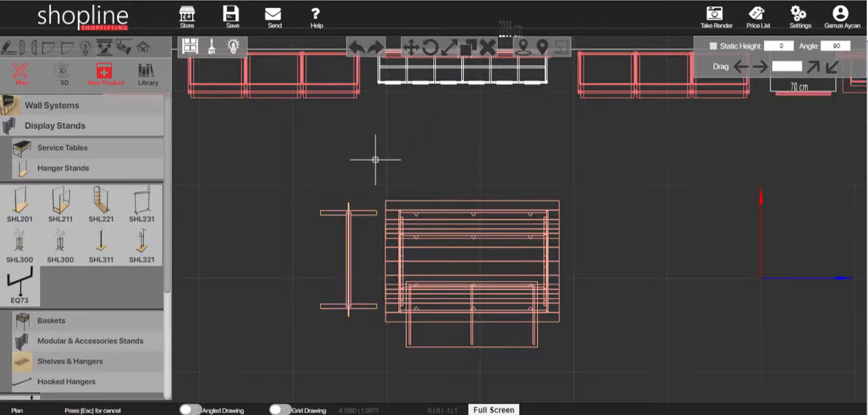
- Copy the hanger stand about 261 cm horizontally to the other end of the upper service table
left_click(346, 219)
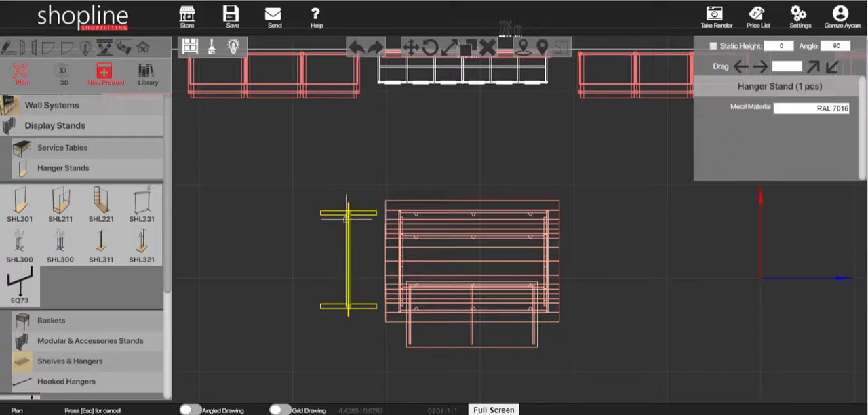
left_click(465, 53)
left_click(445, 156)
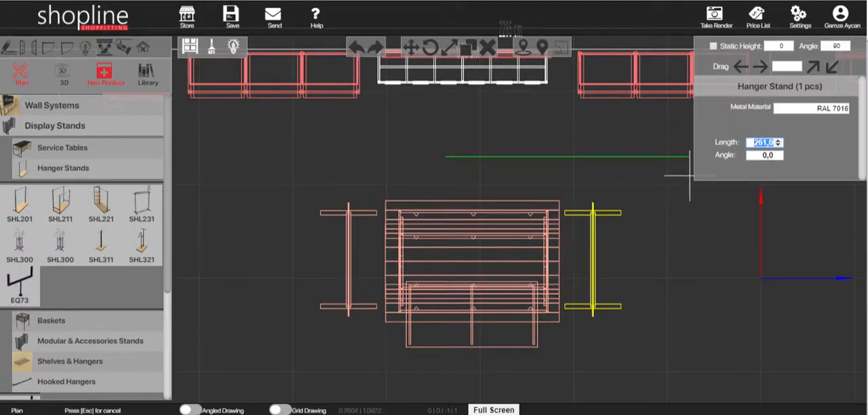
left_click(689, 177)
- Copy both hanger stands together about 441 cm straight down so they flank the lower service table
scroll(535, 255, "down", 3)
middle_click_drag(511, 254, 513, 158)
left_click(524, 124)
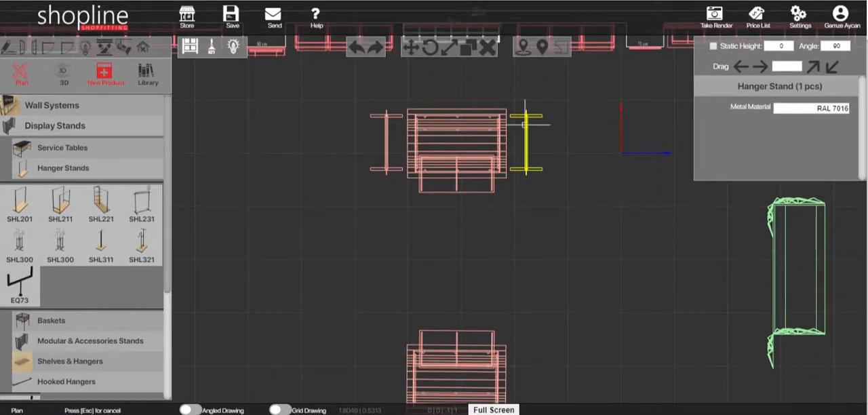
key("shift")
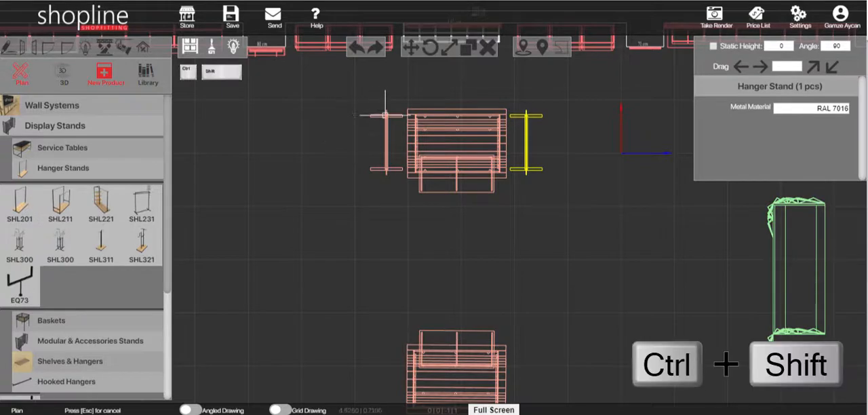
scroll(531, 214, "down", 3)
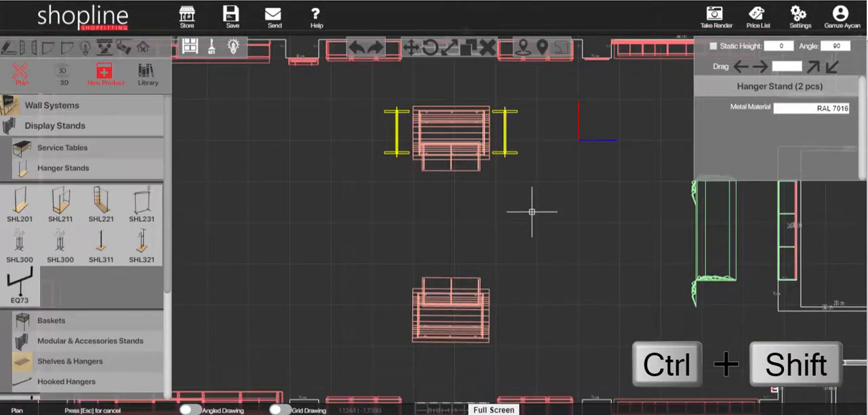
left_click(467, 59)
left_click(536, 226)
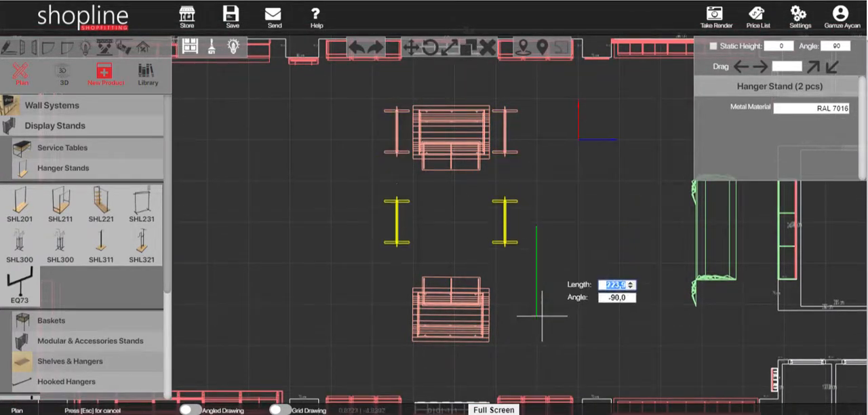
scroll(535, 366, "down", 1)
middle_click_drag(534, 336, 531, 236)
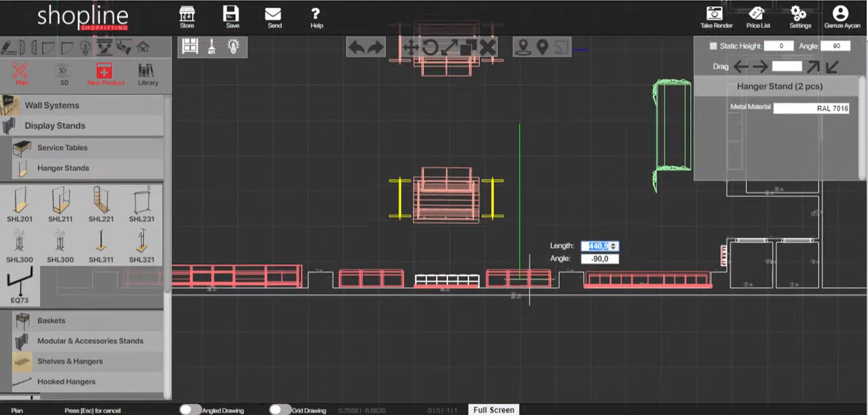
left_click(530, 278)
- Review the service tables and their flanking hanger stands in plan and in the 3D view
scroll(461, 196, "down", 1)
scroll(479, 153, "up", 1)
middle_click_drag(482, 149, 518, 261)
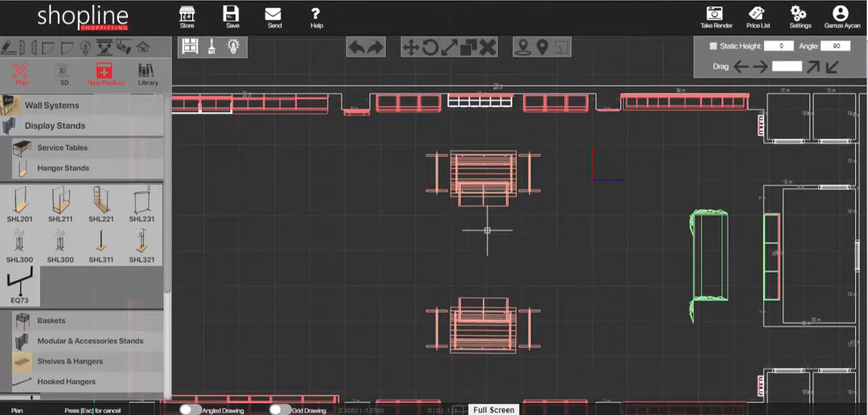
left_click(68, 80)
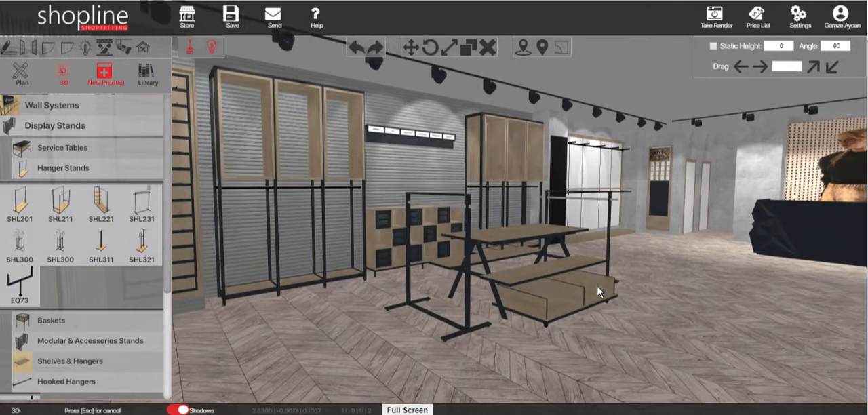
scroll(560, 255, "down", 5)
middle_click_drag(555, 256, 367, 290)
scroll(366, 256, "up", 3)
middle_click_drag(366, 257, 0, 160)
- Place a service table with a glass shelf on the open floor near the front corner's wall shelving
left_click(58, 149)
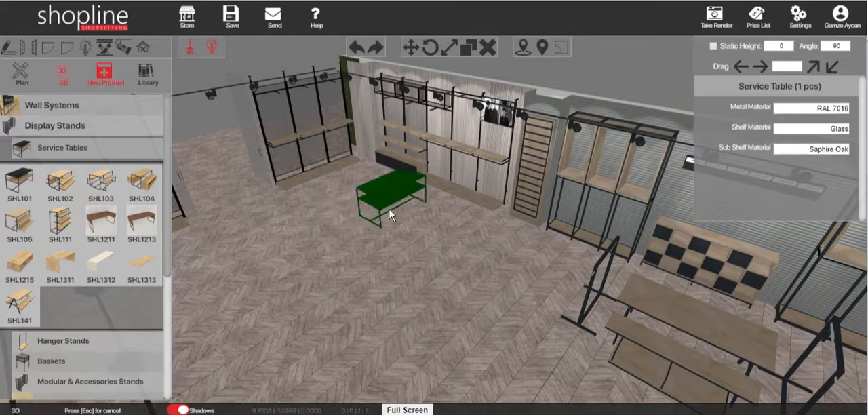
left_click(398, 218)
scroll(504, 216, "up", 4)
- Place an SHL201 hanger stand at a 90° angle beside one end of the glass-shelf service table
left_click(63, 341)
left_click(29, 206)
type("90")
left_click(494, 272)
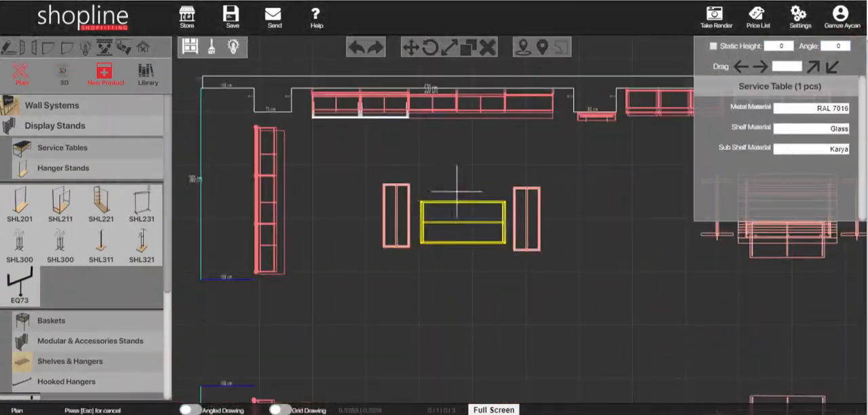
- Copy the SHL201 hanger stand in plan to the opposite end of the glass-shelf service table
left_click(456, 180)
left_click(527, 188)
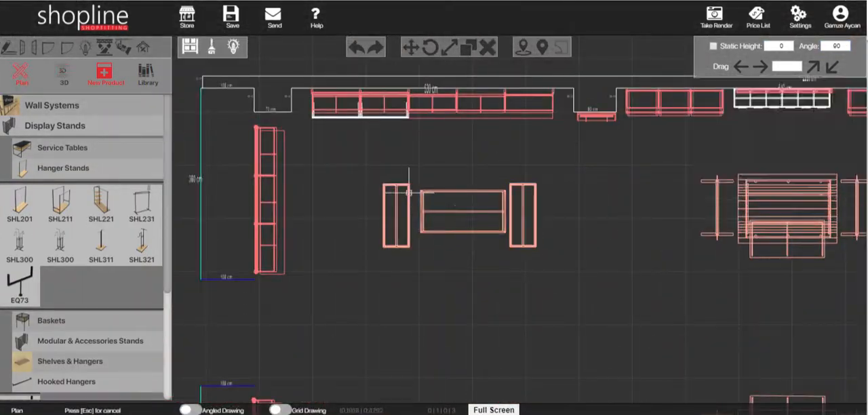
- Copy the glass-shelf service table and its two flanking hanger stands to the mirrored spot on the opposite side of the store
left_click(523, 149)
scroll(455, 210, "down", 2)
left_click(455, 210)
scroll(455, 207, "down", 1)
left_click(488, 312)
- Place a 4-way hanger with a base at a 90° angle between the service tables and copy it across the store
middle_click_drag(610, 224, 424, 235)
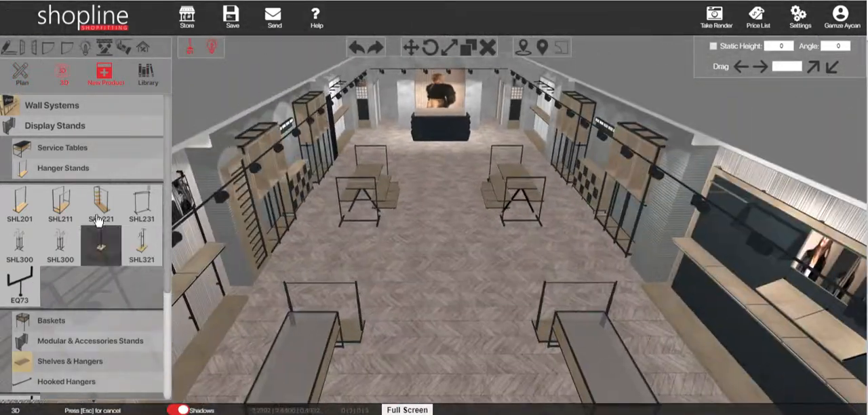
left_click(426, 271)
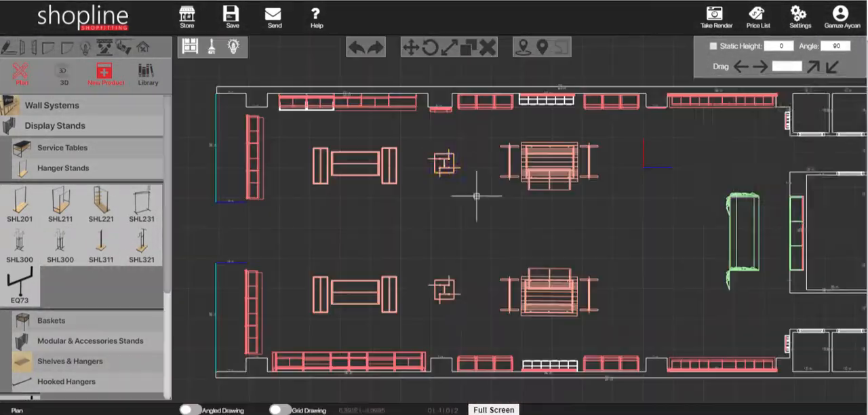
left_click(444, 162)
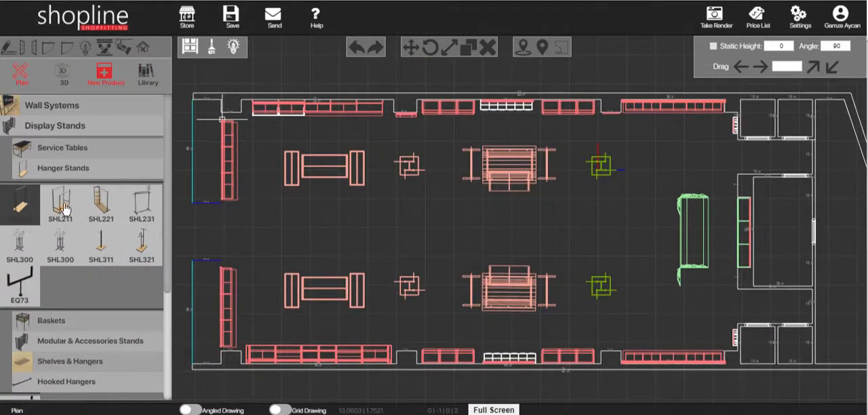
- Place an SHL201 hanger stand in the centre aisle between the two 4-way hangers and set its angle to 0°
left_click(30, 212)
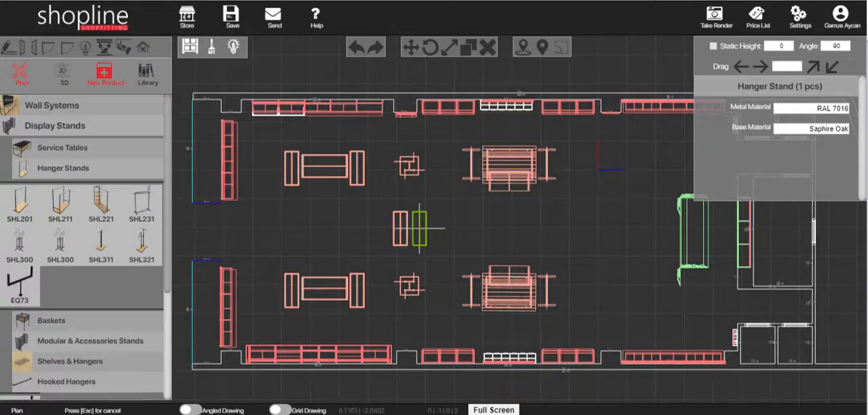
left_click(419, 227)
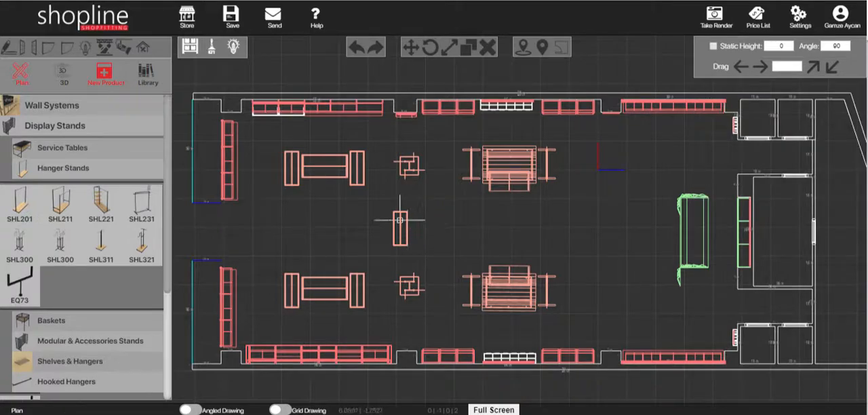
left_click(399, 219)
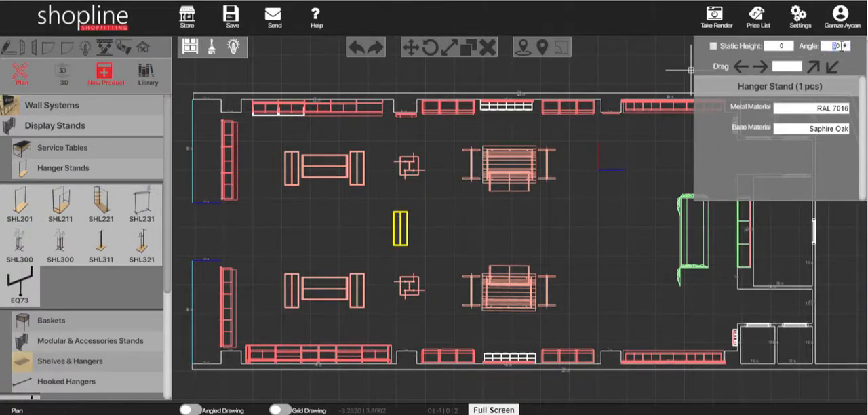
left_click(396, 116)
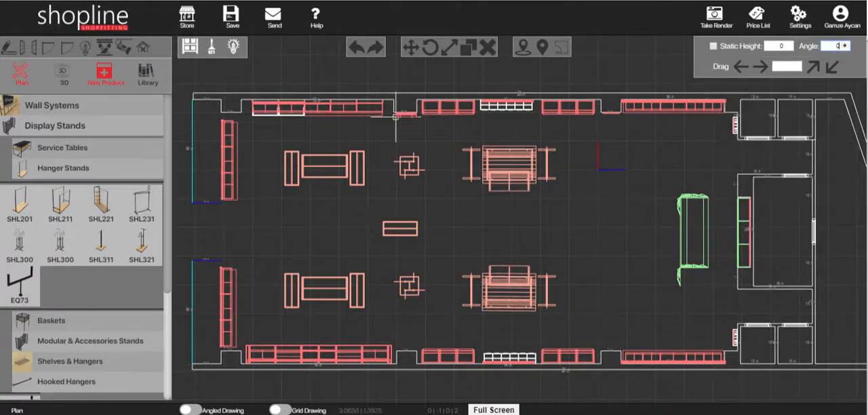
- Move the central hanger stand in line with the 4-way hangers and copy it about 60 cm away, parallel to the original
left_click(416, 227)
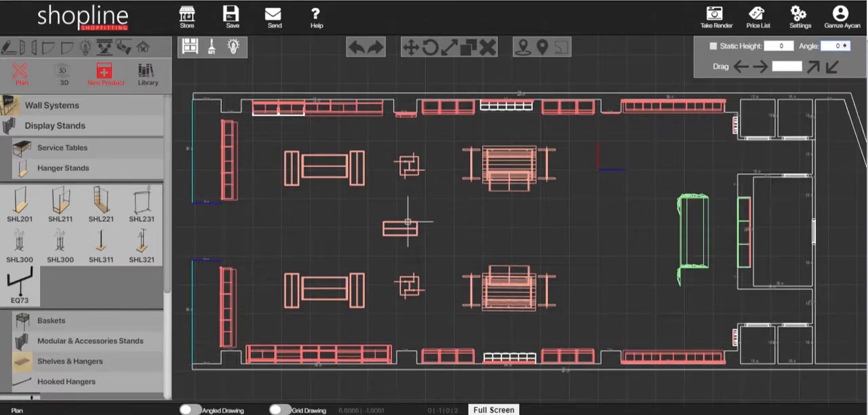
left_click(439, 244)
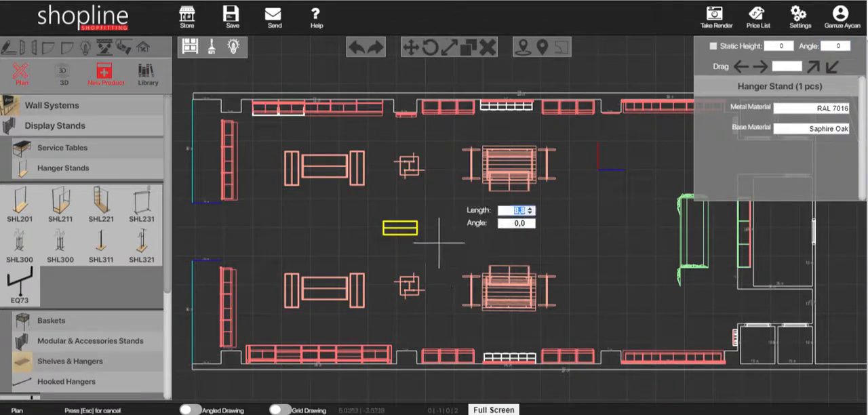
left_click(439, 242)
left_click(468, 58)
left_click(442, 227)
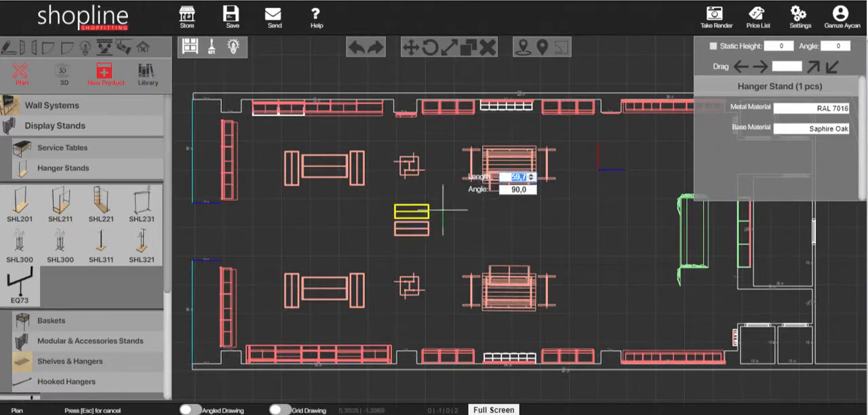
left_click(441, 209)
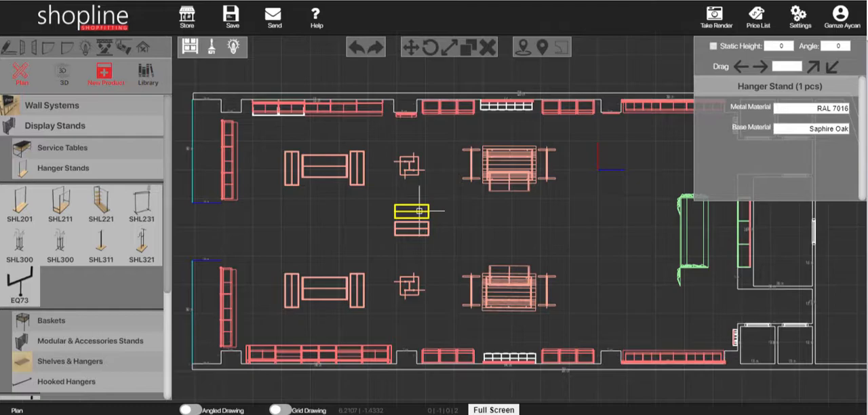
- Move the two parallel hanger stands together so they sit midway between the two 4-way hangers
key("shift")
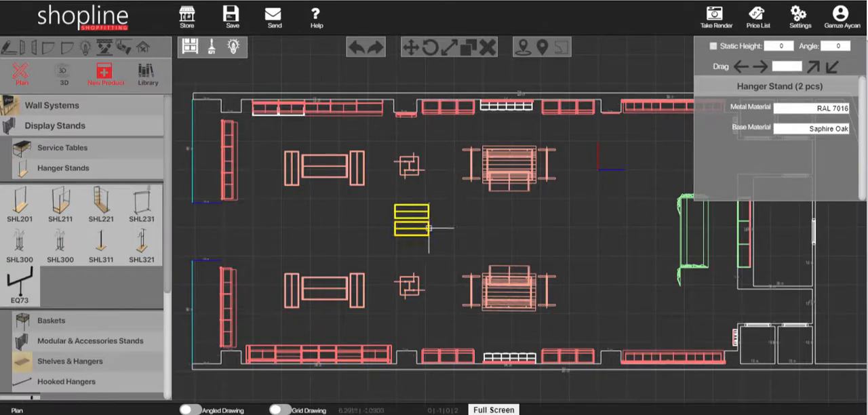
left_click(414, 52)
left_click(438, 221)
left_click(439, 227)
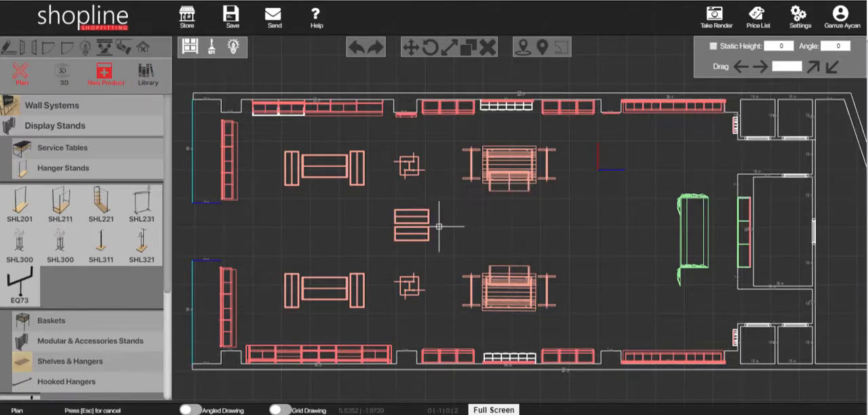
- Set the base material of one central hanger stand to Karya in the 3D view
left_click(63, 73)
left_click_drag(420, 298, 348, 305)
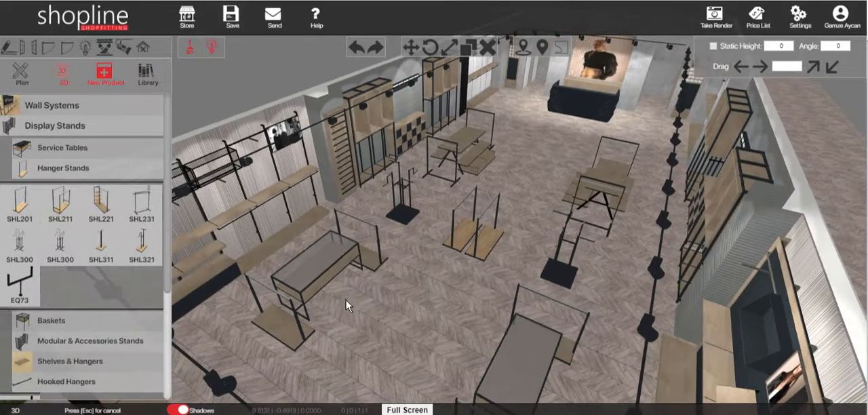
right_click_drag(426, 315, 384, 341)
left_click_drag(428, 329, 380, 346)
right_click_drag(473, 245, 487, 368)
left_click_drag(488, 368, 533, 138)
middle_click_drag(526, 148, 382, 227)
left_click(550, 326)
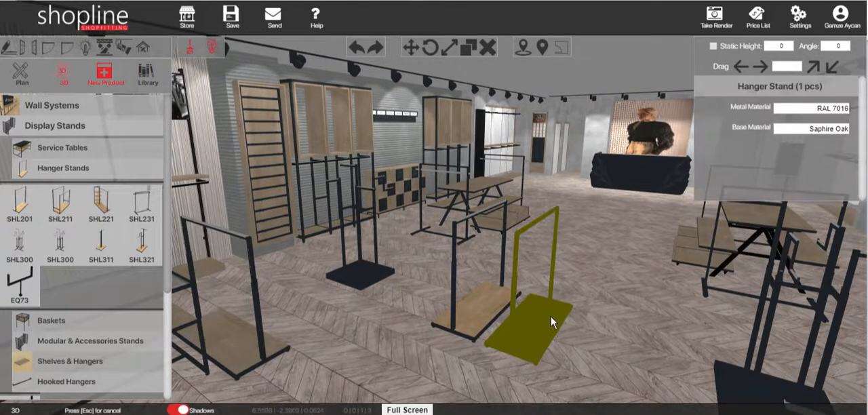
left_click(785, 131)
left_click(753, 232)
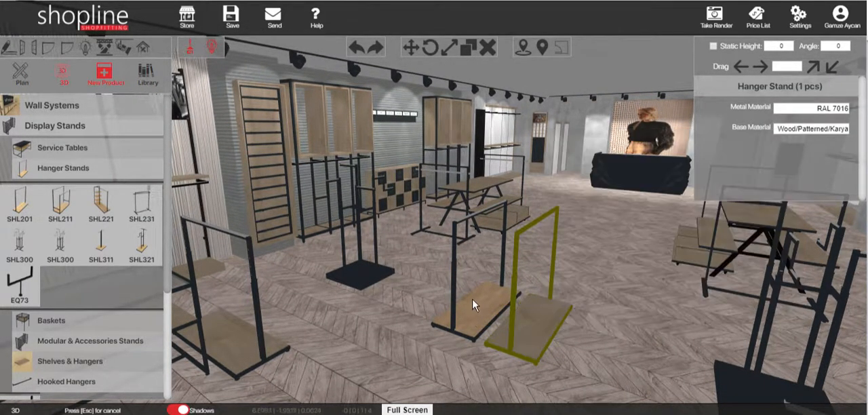
- Apply the Karya base material to the other central hanger stand and review the pair in 3D
left_click(472, 299)
left_click(799, 127)
left_click(743, 232)
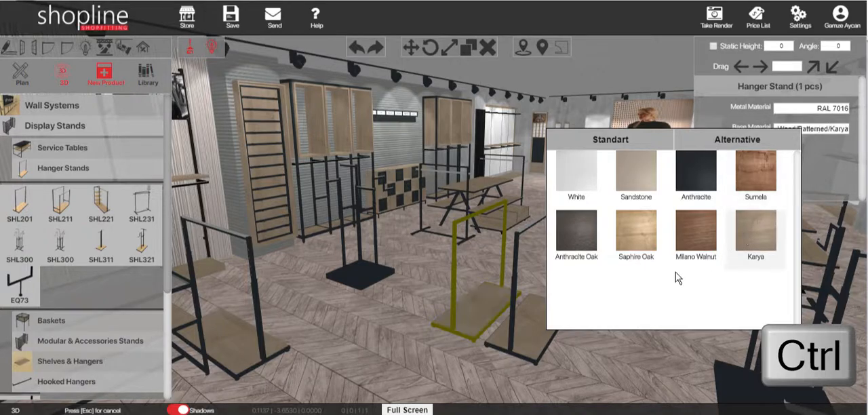
scroll(449, 263, "down", 1)
scroll(652, 282, "down", 1)
middle_click_drag(628, 289, 604, 301)
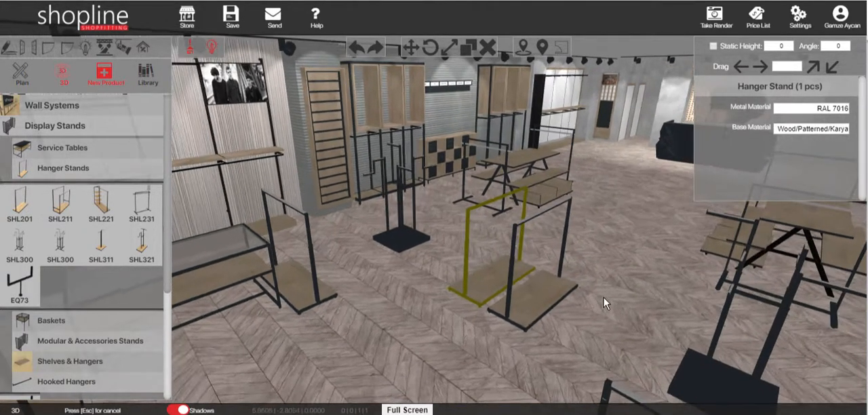
middle_click_drag(399, 285, 583, 299)
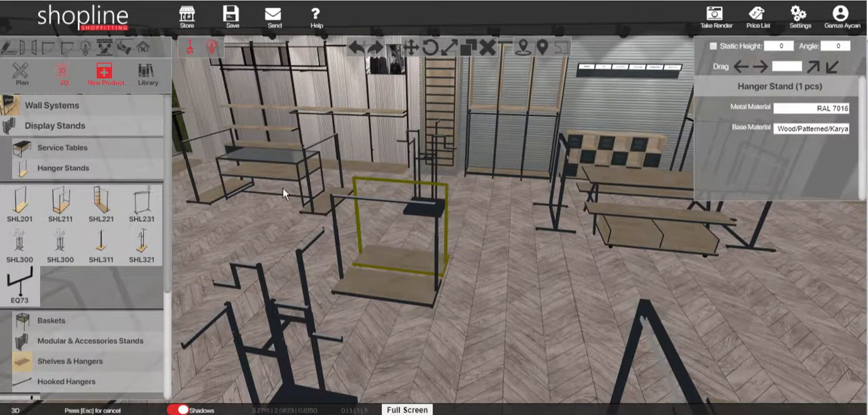
- Copy the 4-way hangers and the central stand pair in plan towards the cash desk, and delete these copies
left_click(19, 71)
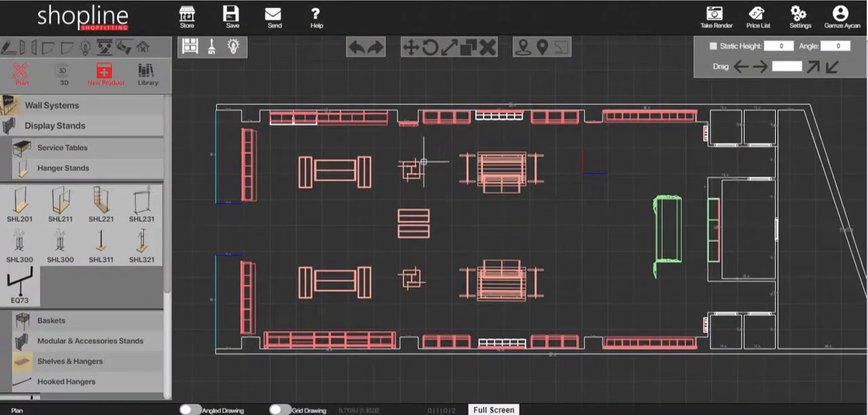
left_click(415, 166)
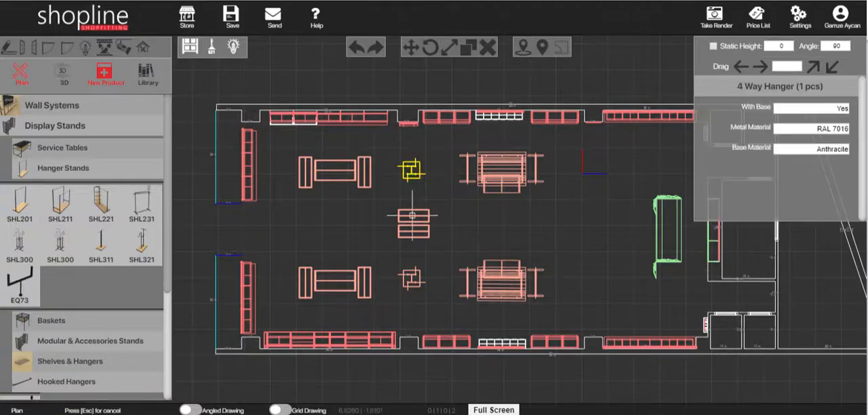
left_click(413, 224, "ctrl")
left_click(410, 278, "ctrl")
left_click_drag(478, 227, 637, 237)
left_click(647, 239)
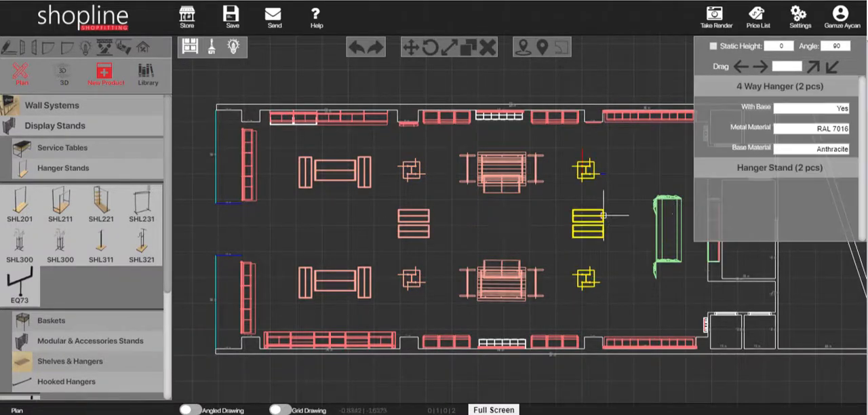
key("Delete")
- Copy only the two 4-way hangers in plan to the floor between the large service tables and the cash desk
left_click(414, 171)
left_click(411, 278, "ctrl")
left_click(468, 48)
left_click(468, 222)
left_click(646, 229)
- Place an SHL402 basket with metal mesh on the floor beside one end of the cash desk
left_click(62, 168)
left_click(61, 192)
left_click(61, 222)
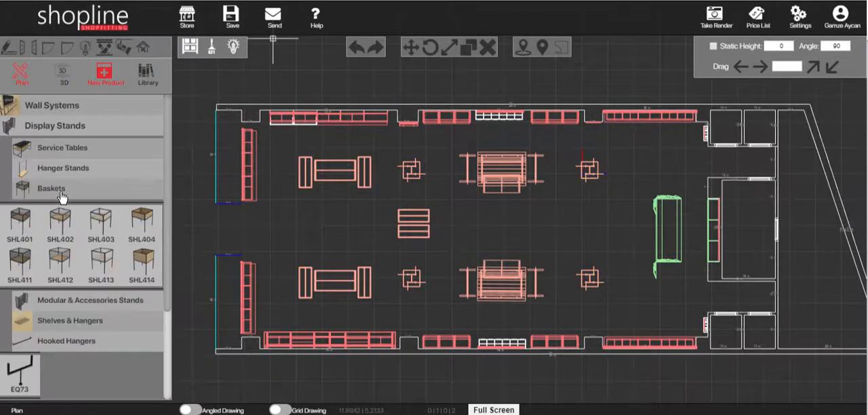
left_click(655, 294)
- Set the metal material of the basket beside the cash desk to G853 and open its base material choices in 3D
left_click(61, 73)
middle_click_drag(327, 228, 253, 238)
scroll(366, 238, "up", 2)
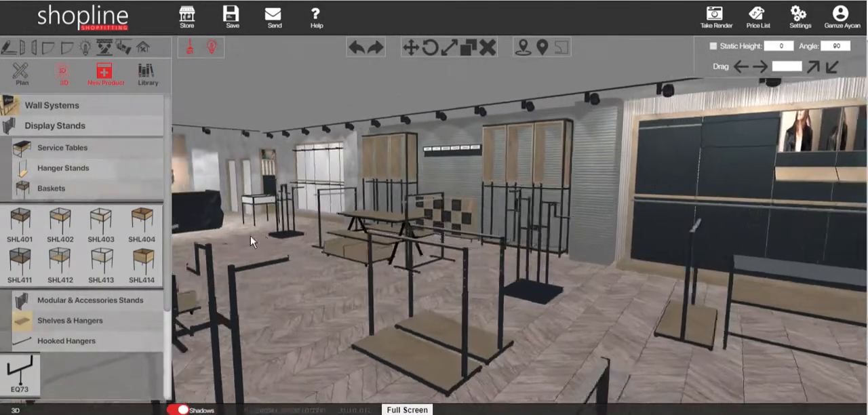
scroll(255, 237, "up", 3)
middle_click_drag(289, 201, 443, 212)
scroll(443, 211, "up", 2)
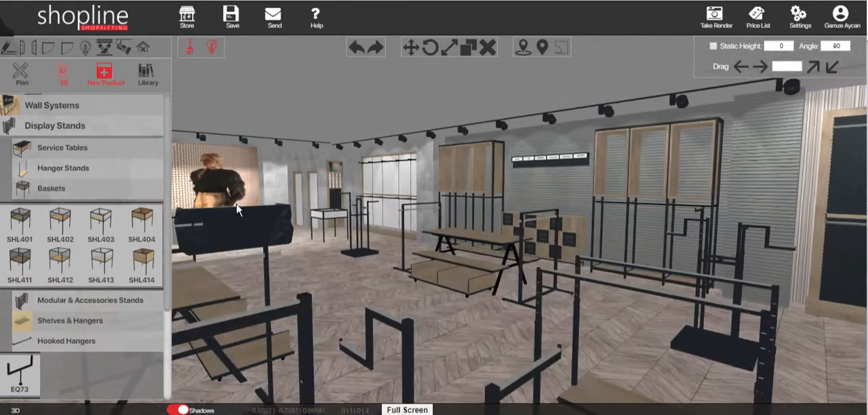
middle_click_drag(235, 202, 302, 231)
left_click(308, 220)
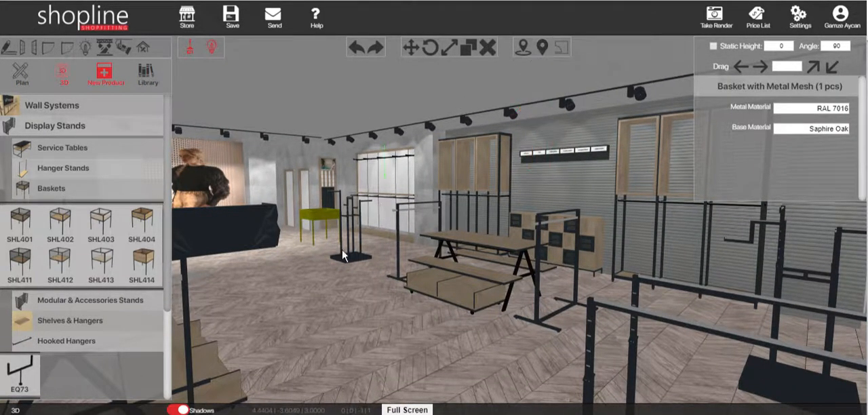
scroll(304, 285, "up", 3)
middle_click_drag(426, 327, 622, 250)
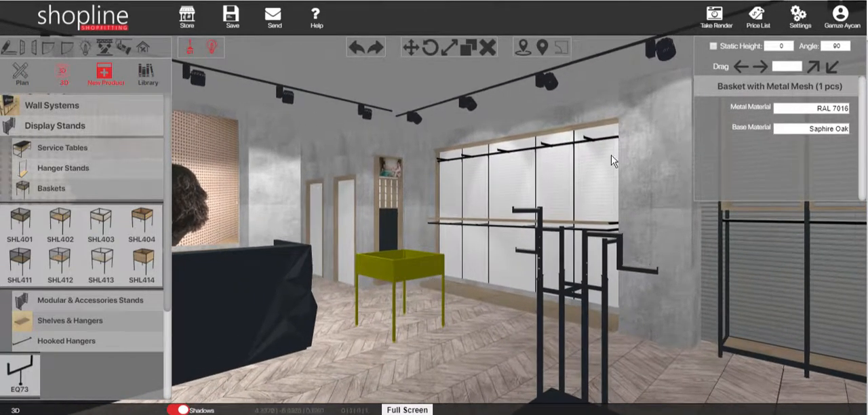
left_click(788, 108)
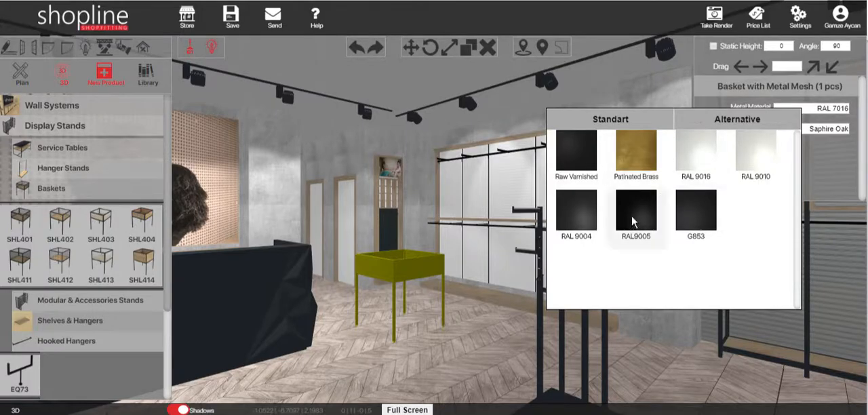
left_click(821, 128)
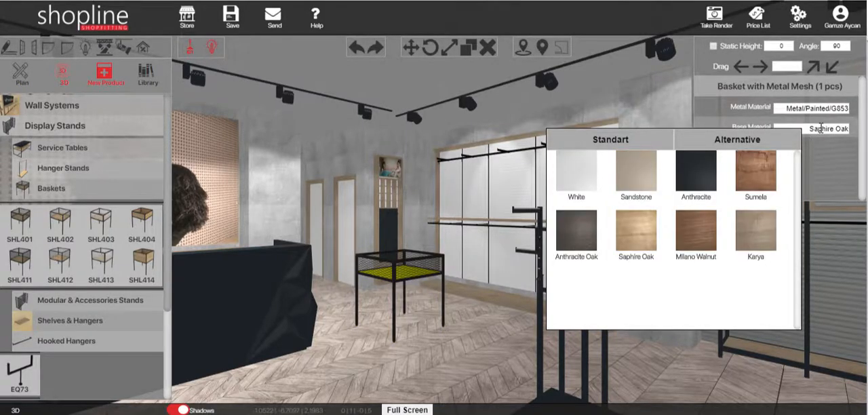
- Review the furnished store layout from above the entrance in the 3D view
left_click_drag(418, 274, 674, 342)
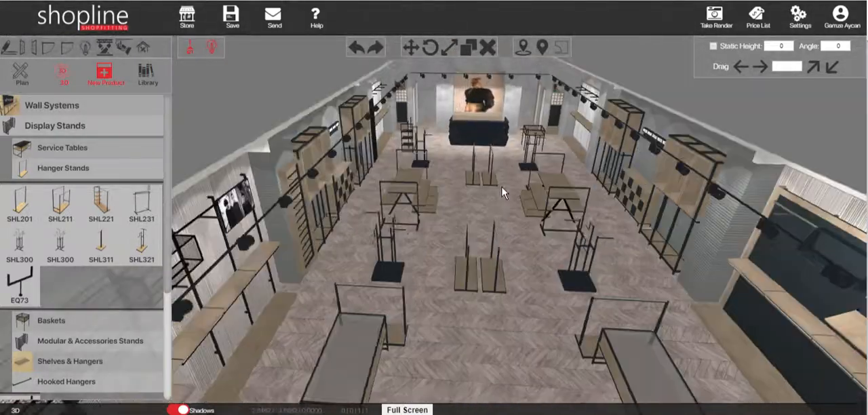
scroll(454, 196, "down", 5)
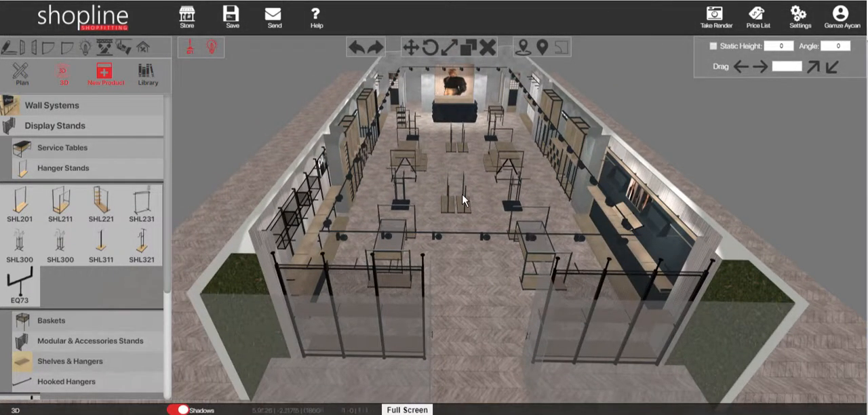